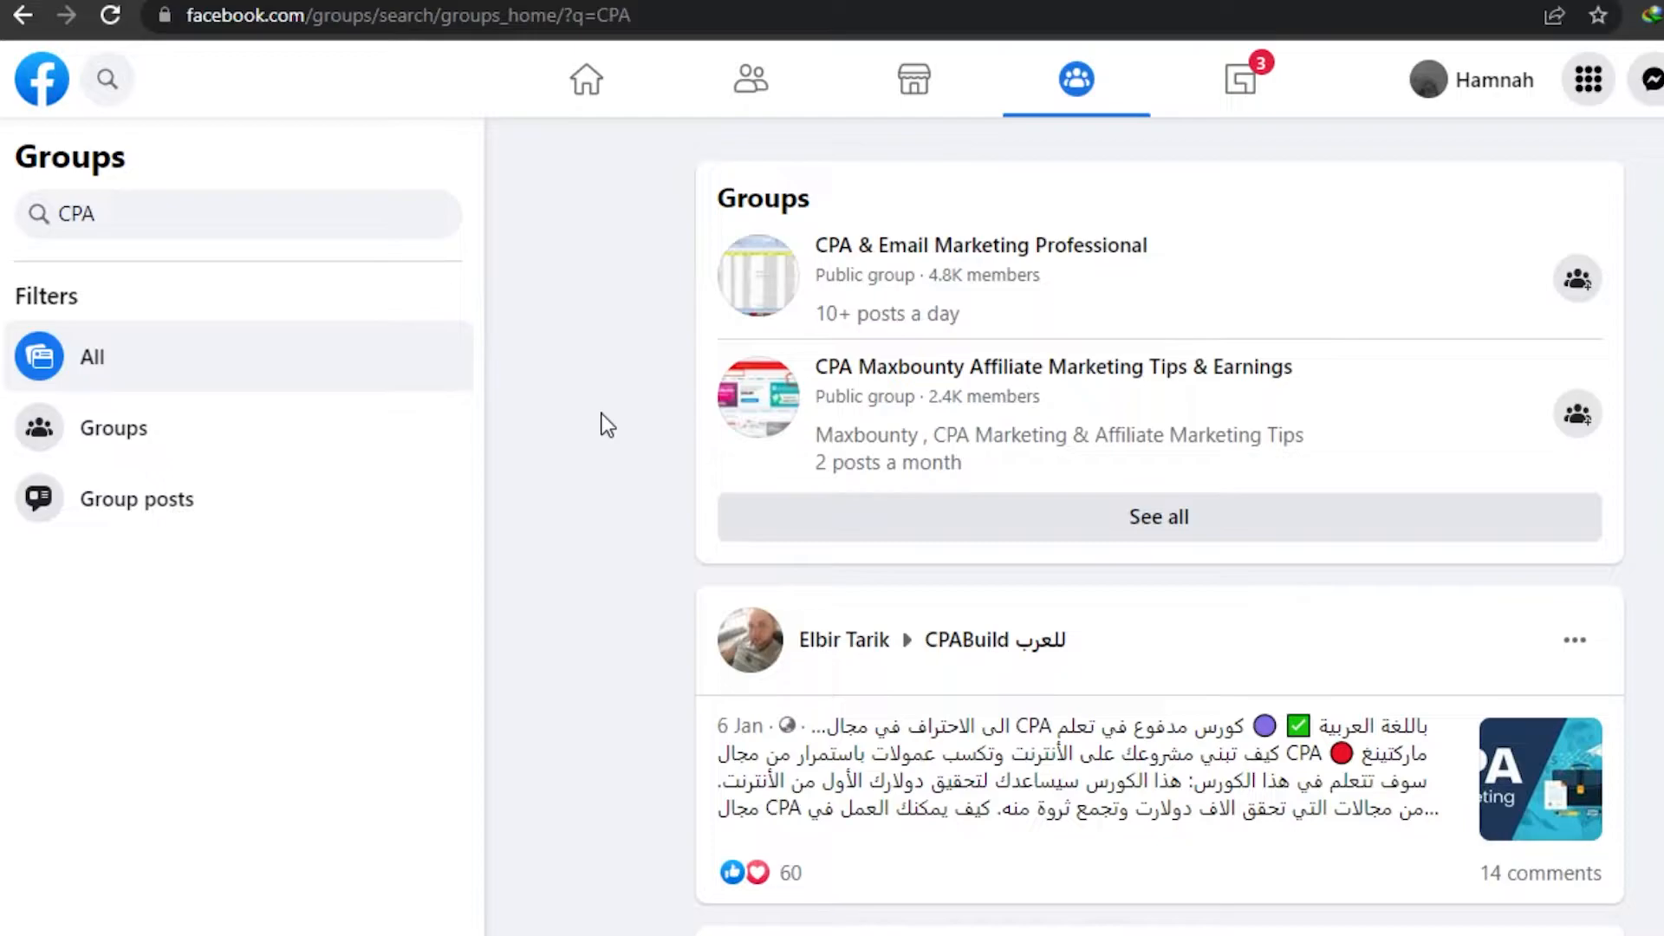
Look through the groups and group posts returned for the CPA search
{"action": "scroll", "coordinate": [1160, 528], "scroll_direction": "down", "scroll_amount": 15}
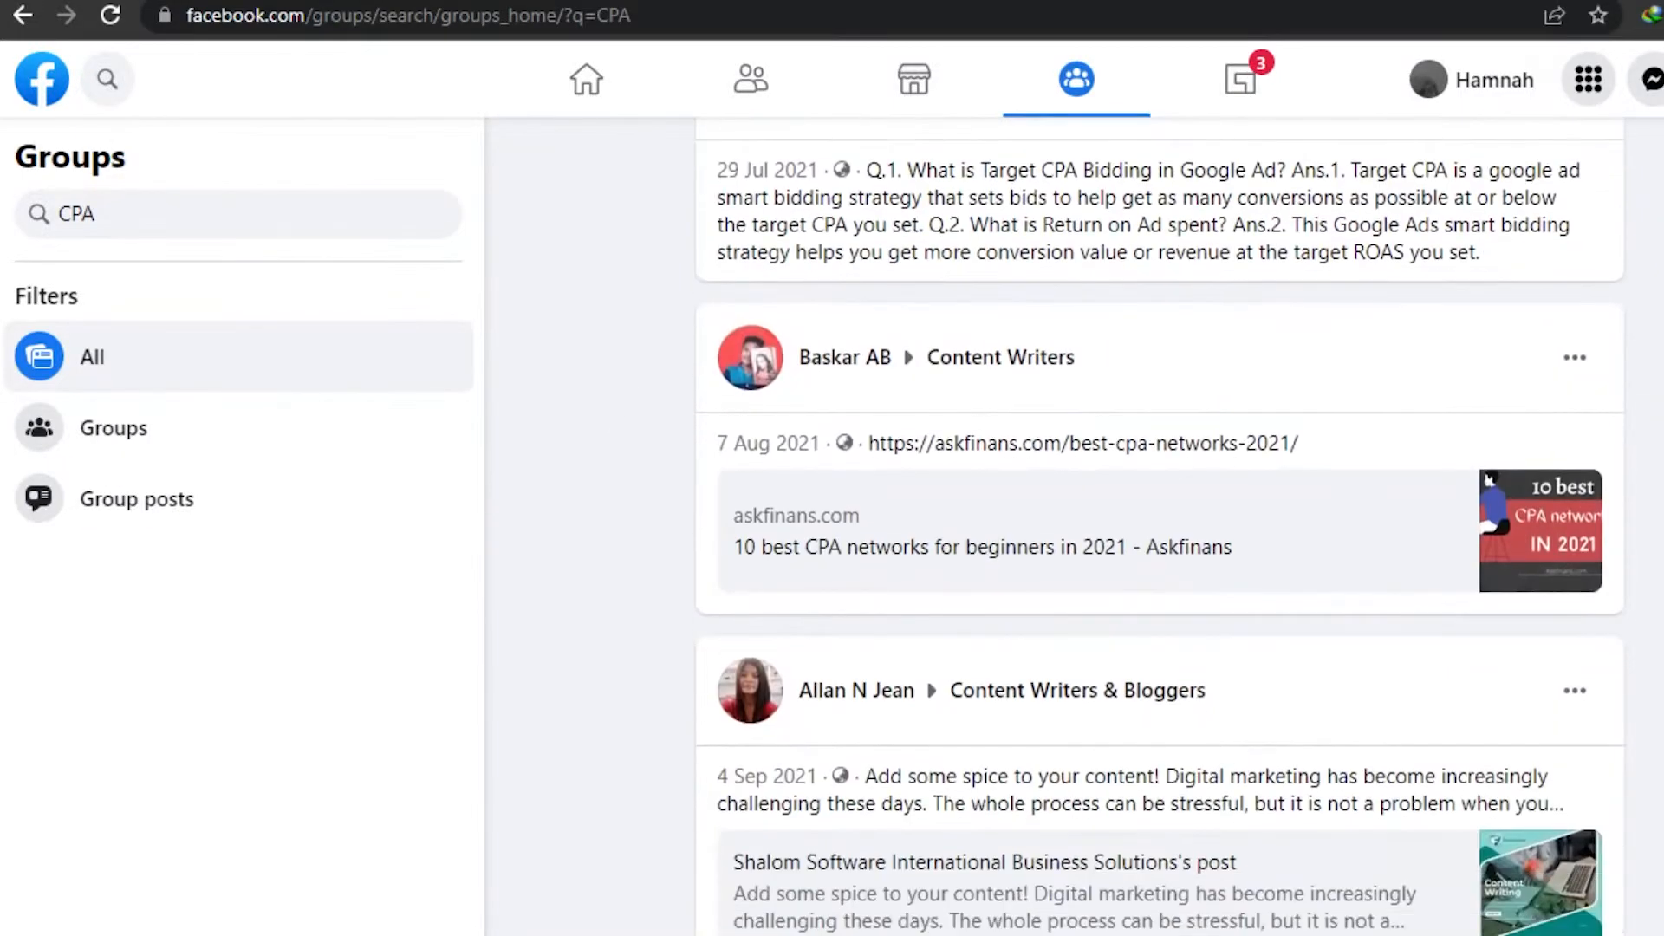
{"action": "scroll", "coordinate": [1159, 528], "scroll_direction": "down", "scroll_amount": 5}
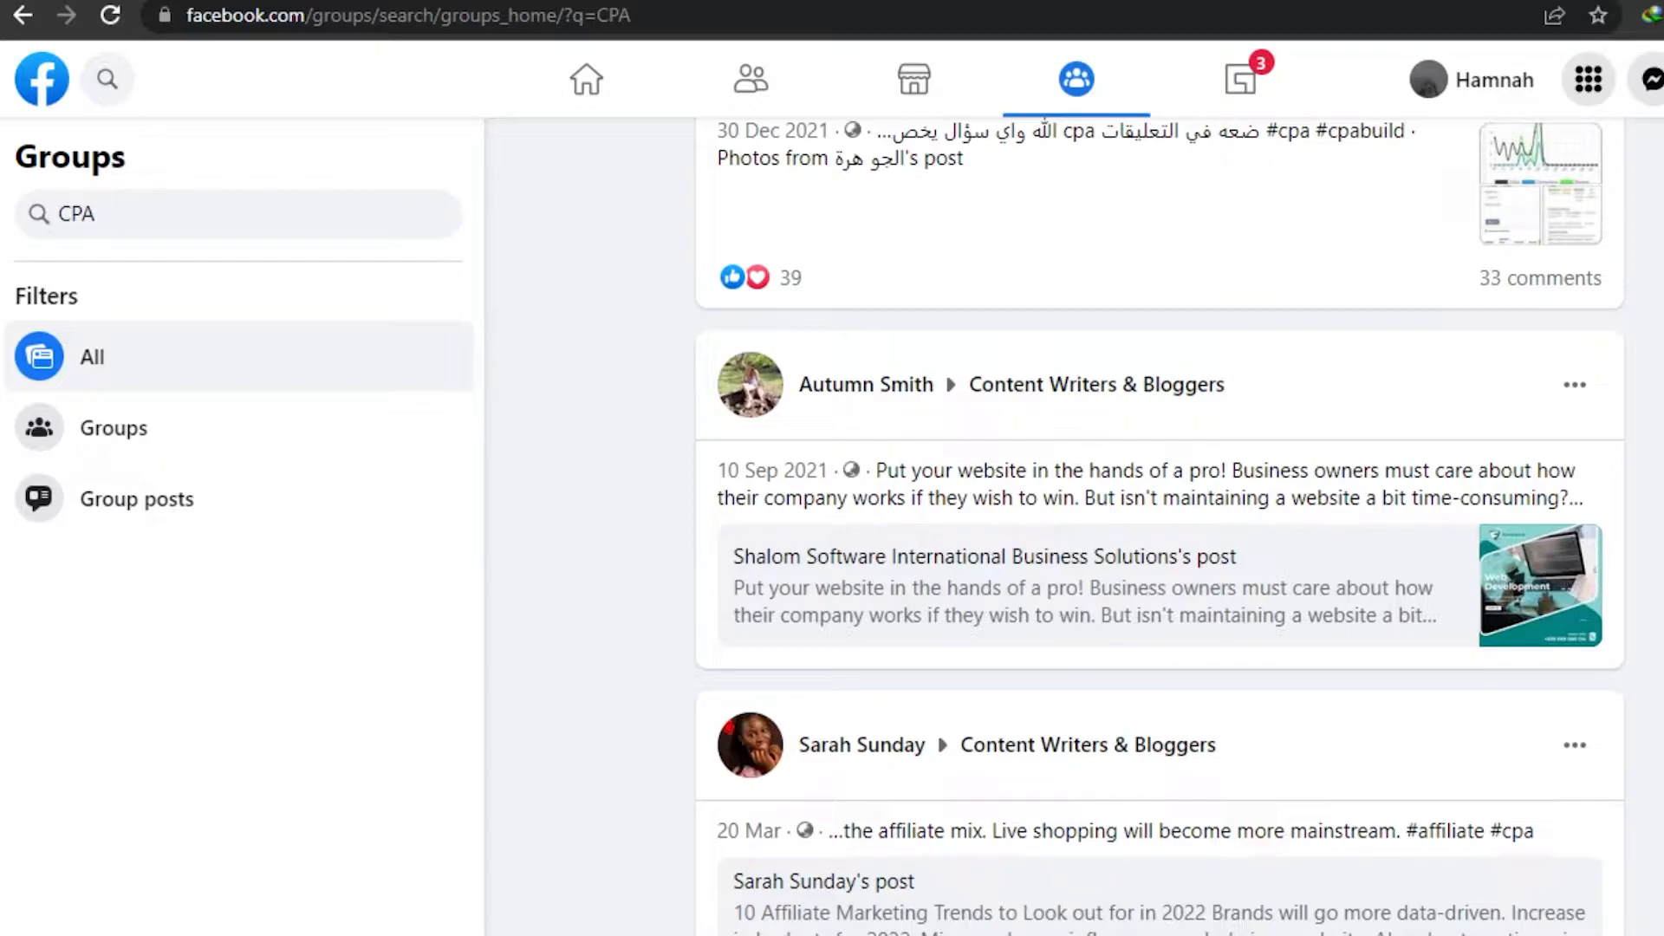
{"action": "scroll", "coordinate": [1159, 529], "scroll_direction": "down", "scroll_amount": 10}
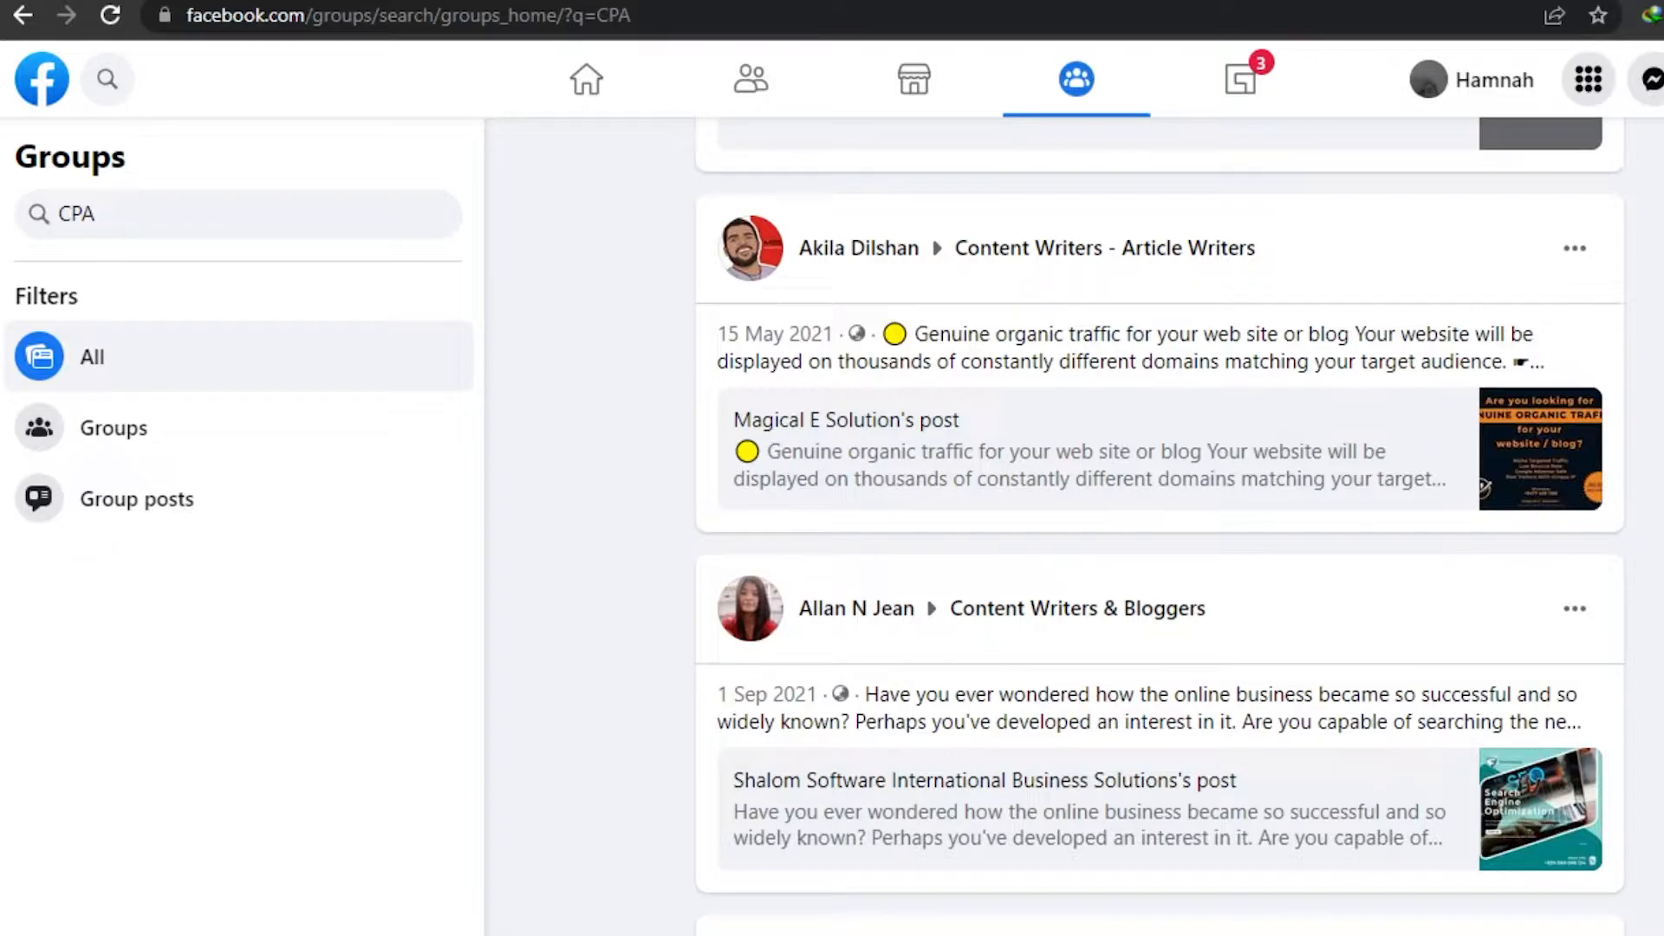
{"action": "scroll", "coordinate": [1159, 526], "scroll_direction": "down", "scroll_amount": 15}
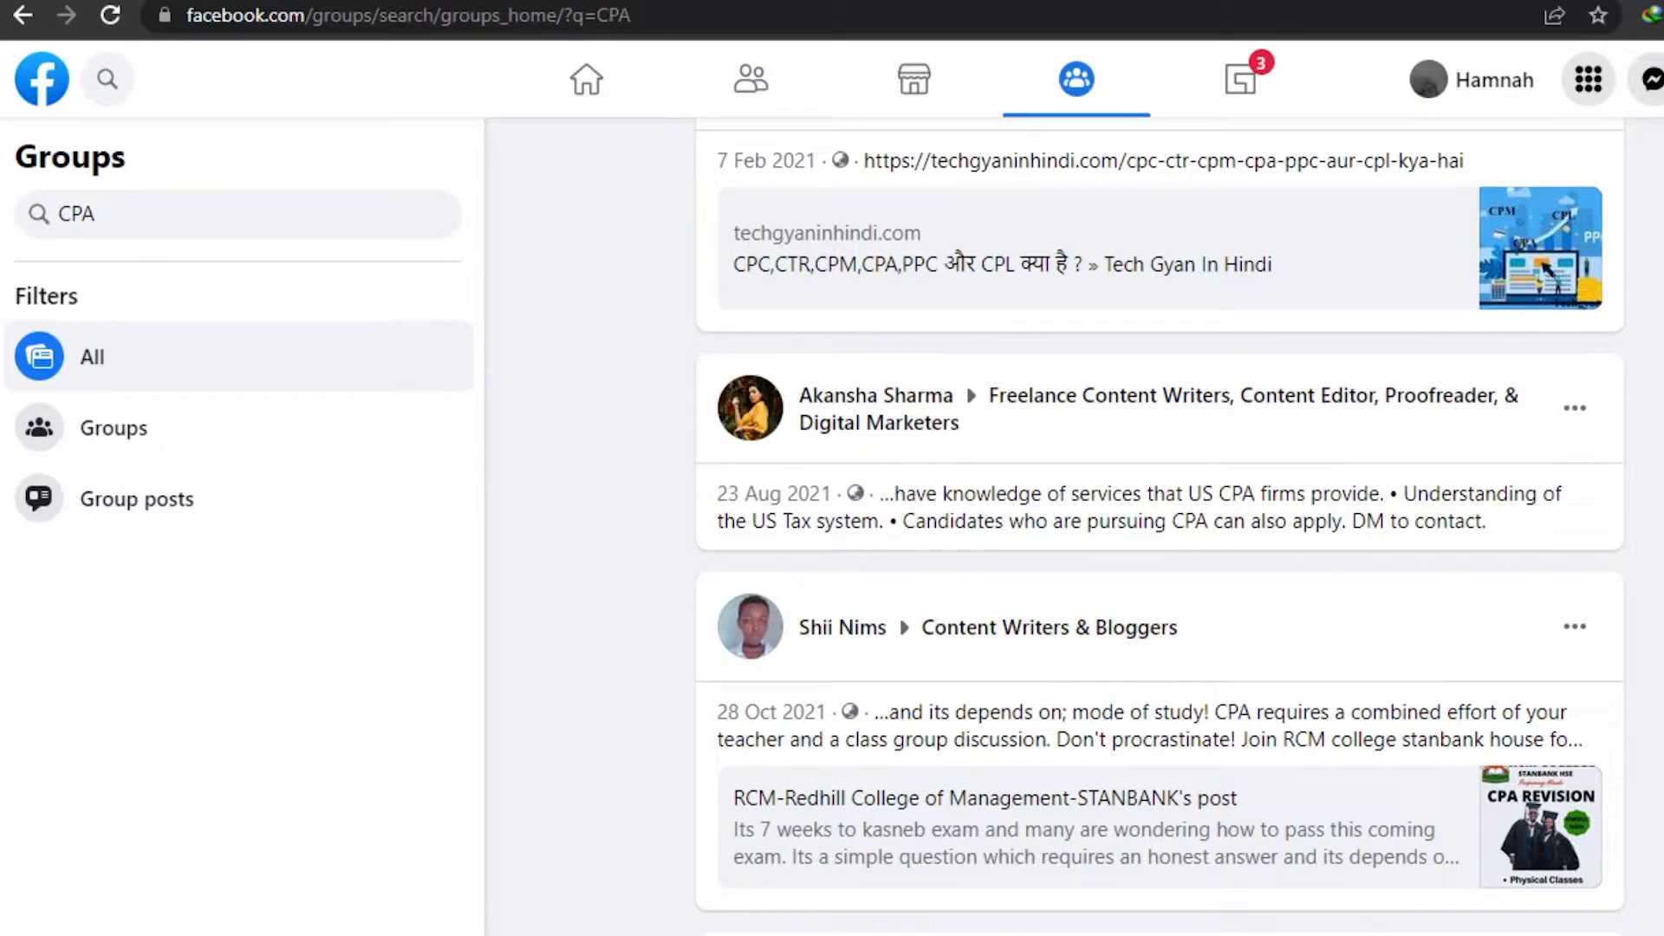
{"action": "scroll", "coordinate": [1160, 520], "scroll_direction": "down", "scroll_amount": 10}
{"action": "scroll", "coordinate": [1159, 520], "scroll_direction": "up", "scroll_amount": 3}
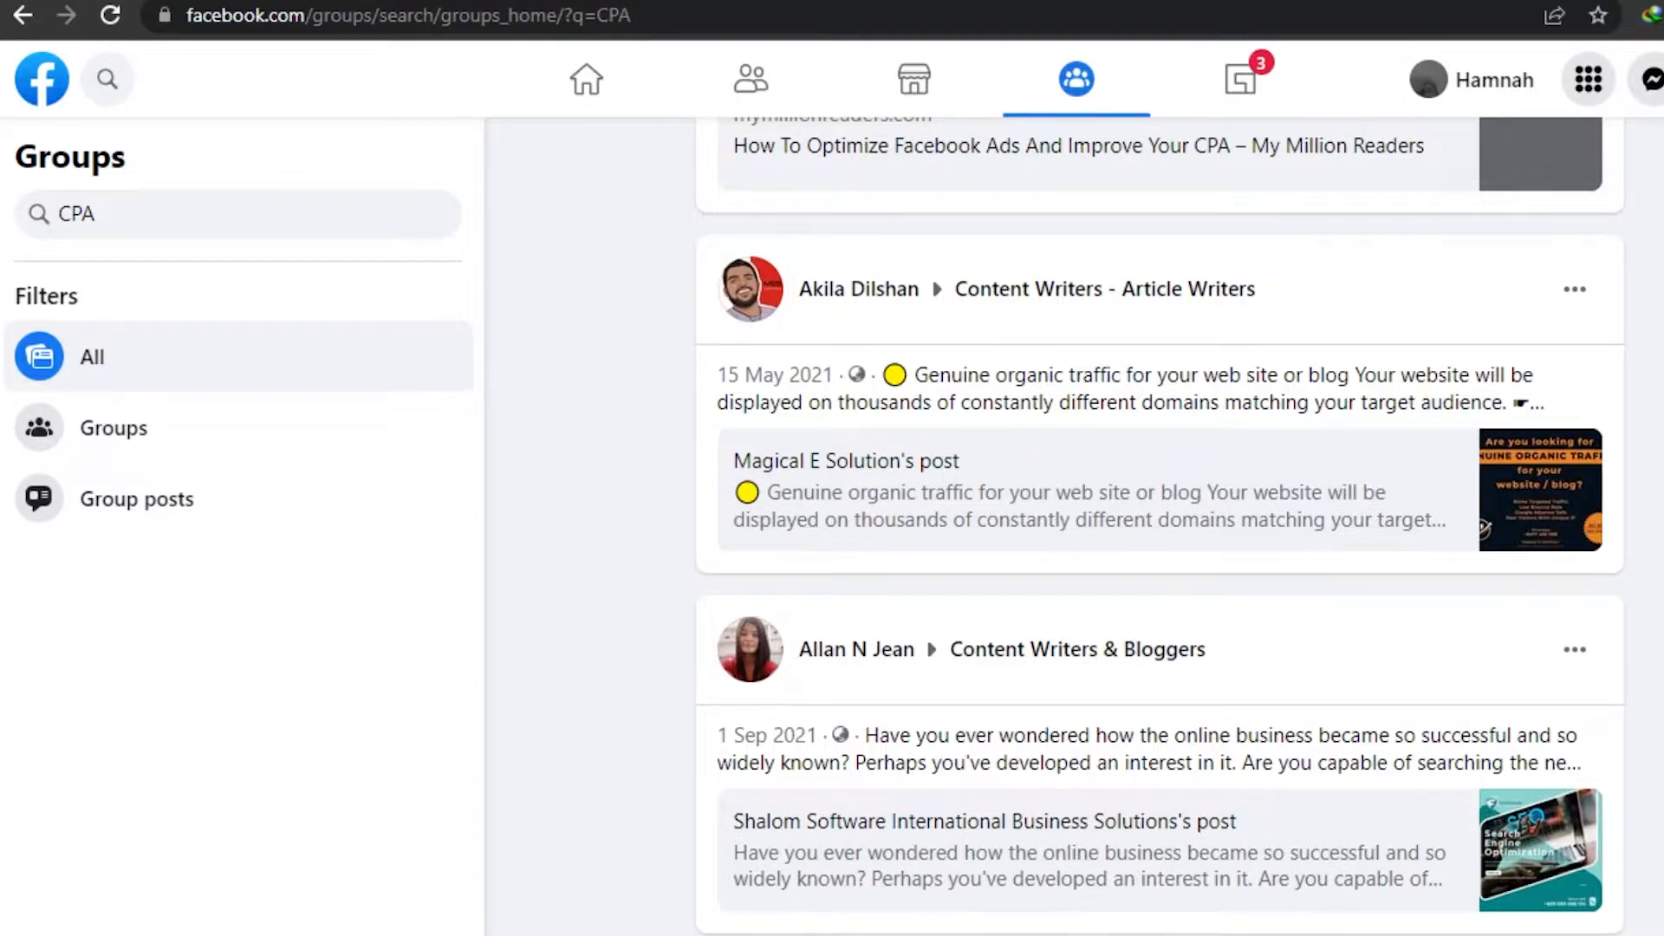
{"action": "left_click", "coordinate": [212, 450]}
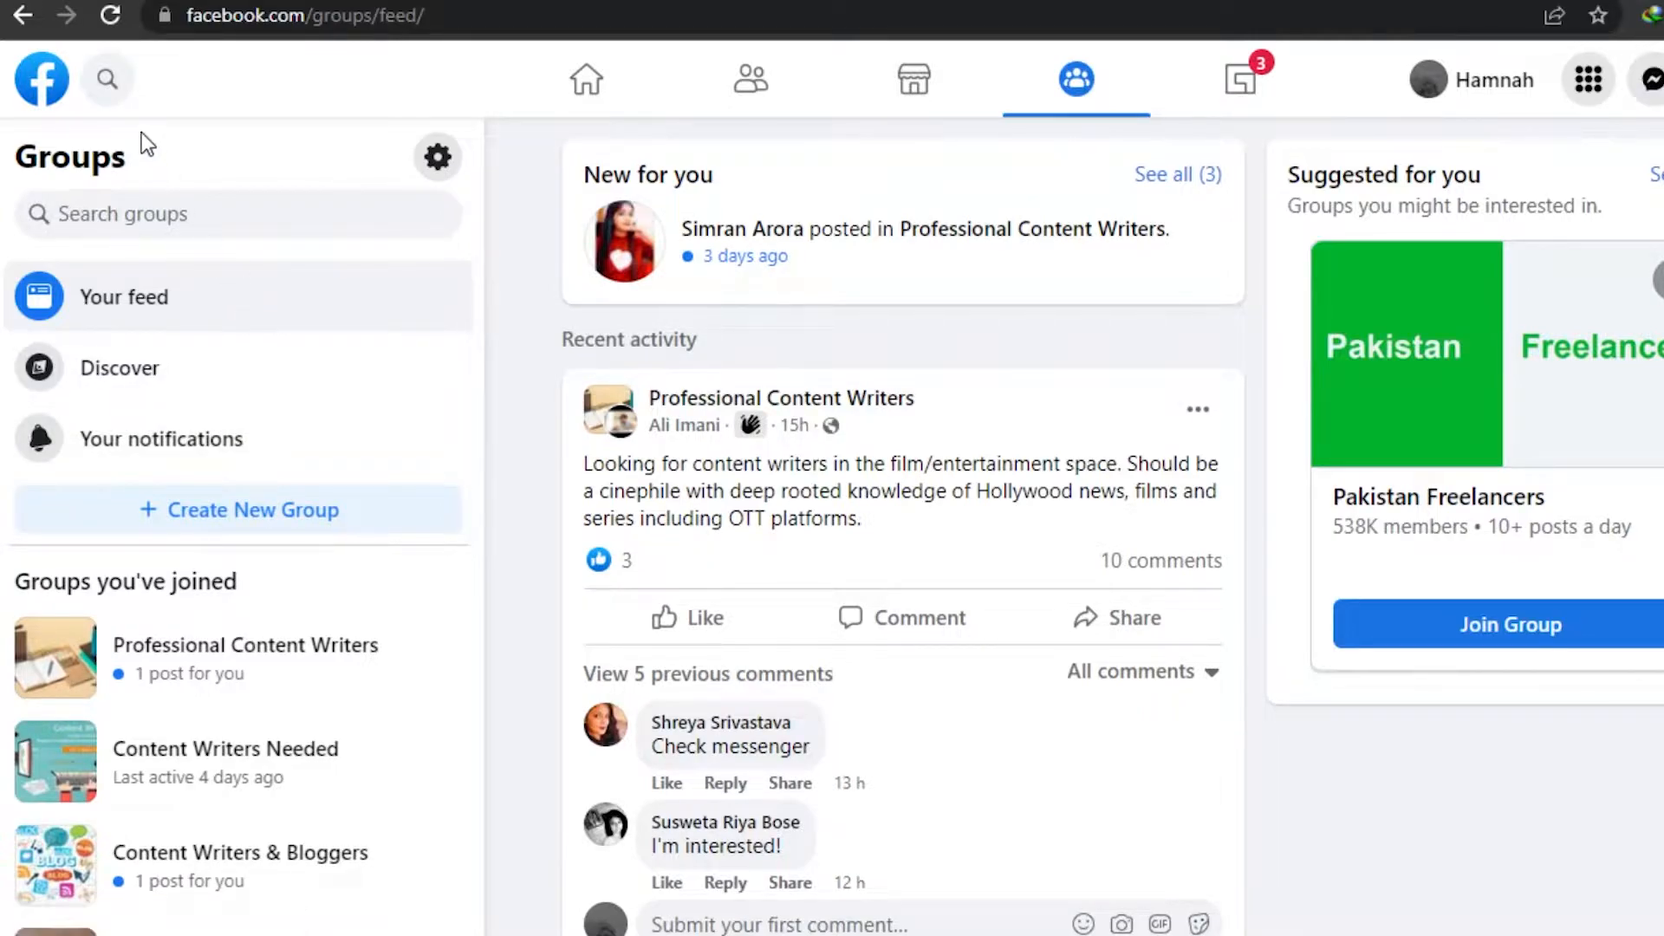
Start creating a new group and name it "Best Marketing Strategies For Web Designing"
{"action": "left_click", "coordinate": [173, 526]}
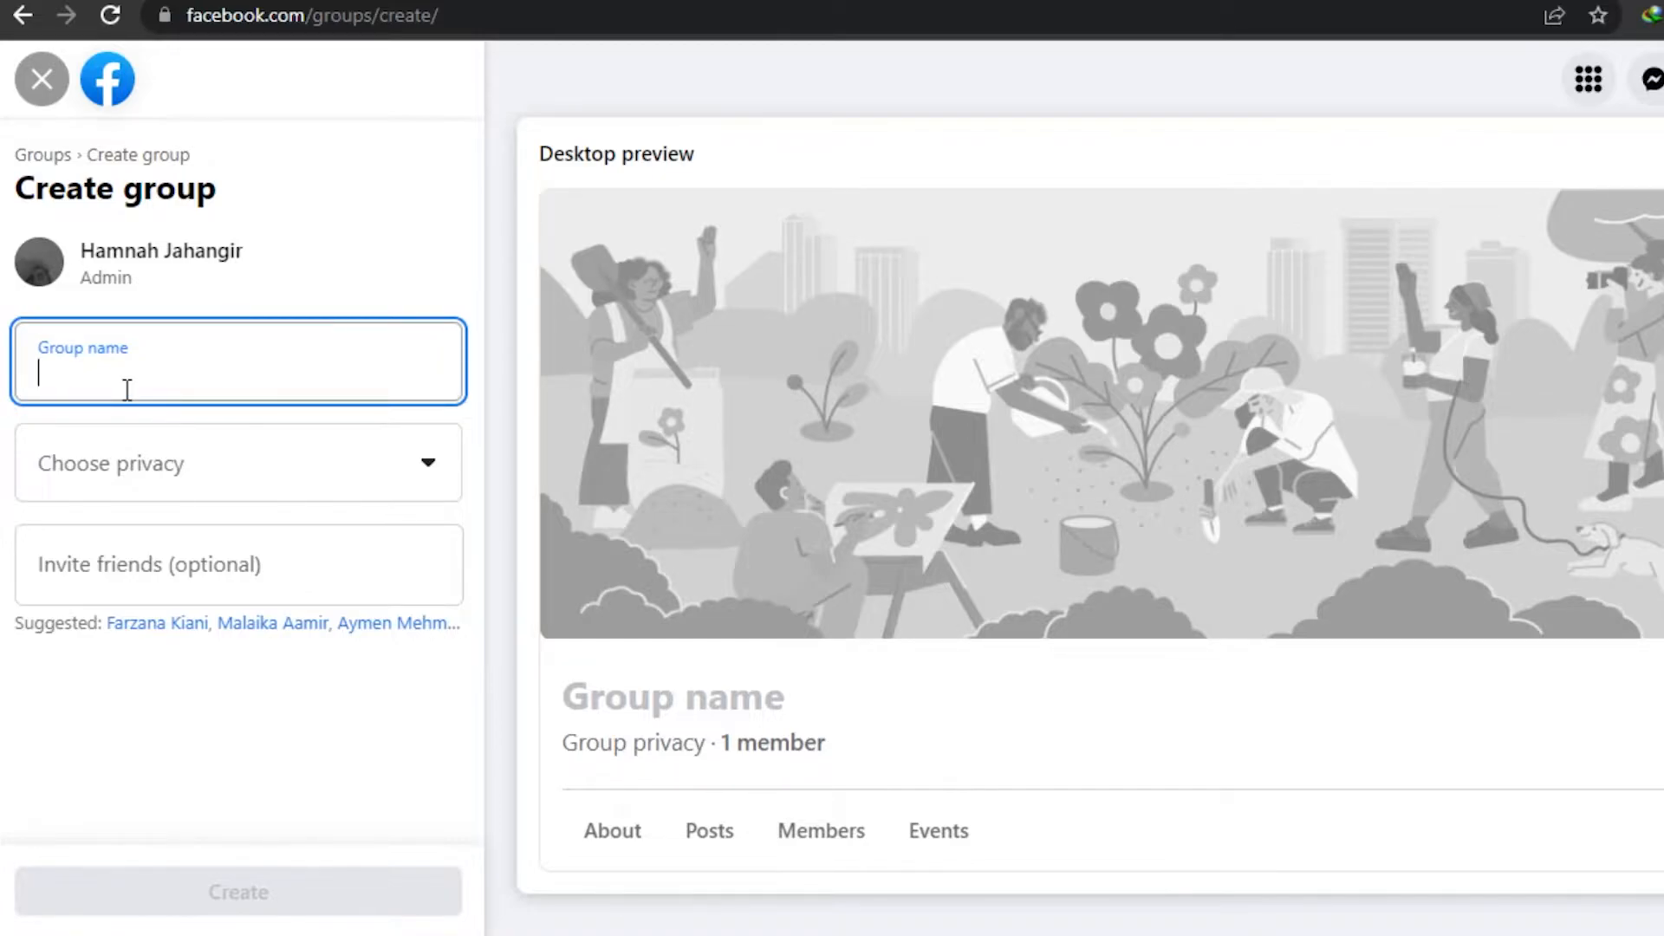
{"action": "type", "text": "Web Designing"}
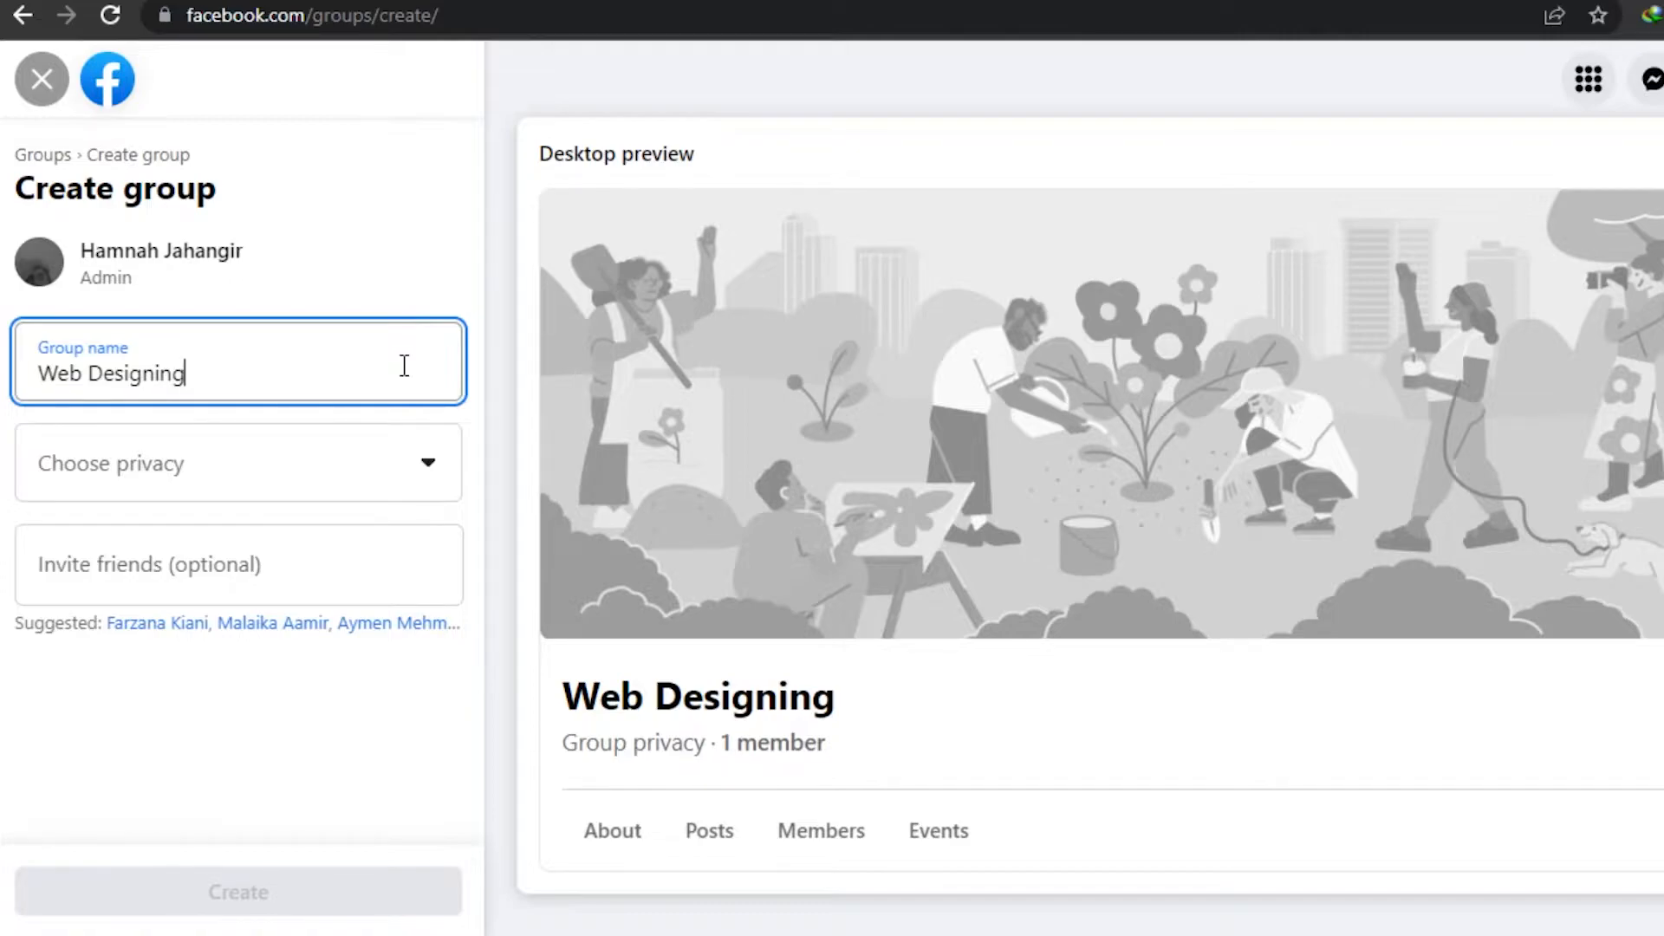
{"action": "left_click", "coordinate": [44, 370]}
{"action": "type", "text": "Best Marketing Strategies For"}
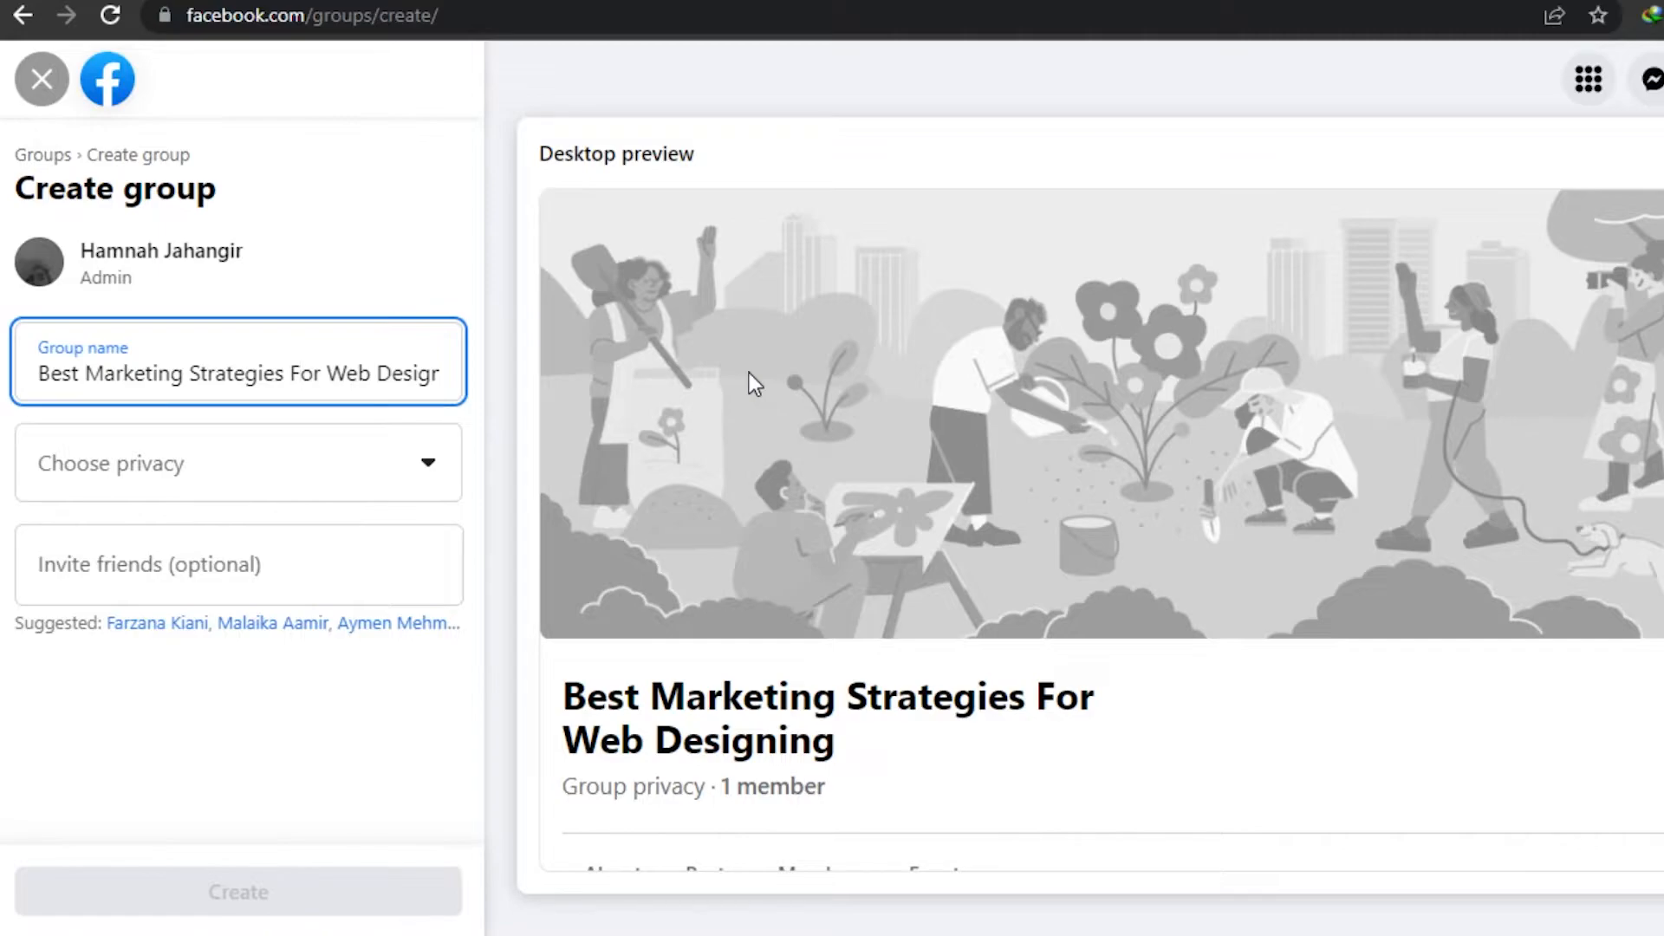
Set the new group's privacy to Private
{"action": "left_click", "coordinate": [342, 472]}
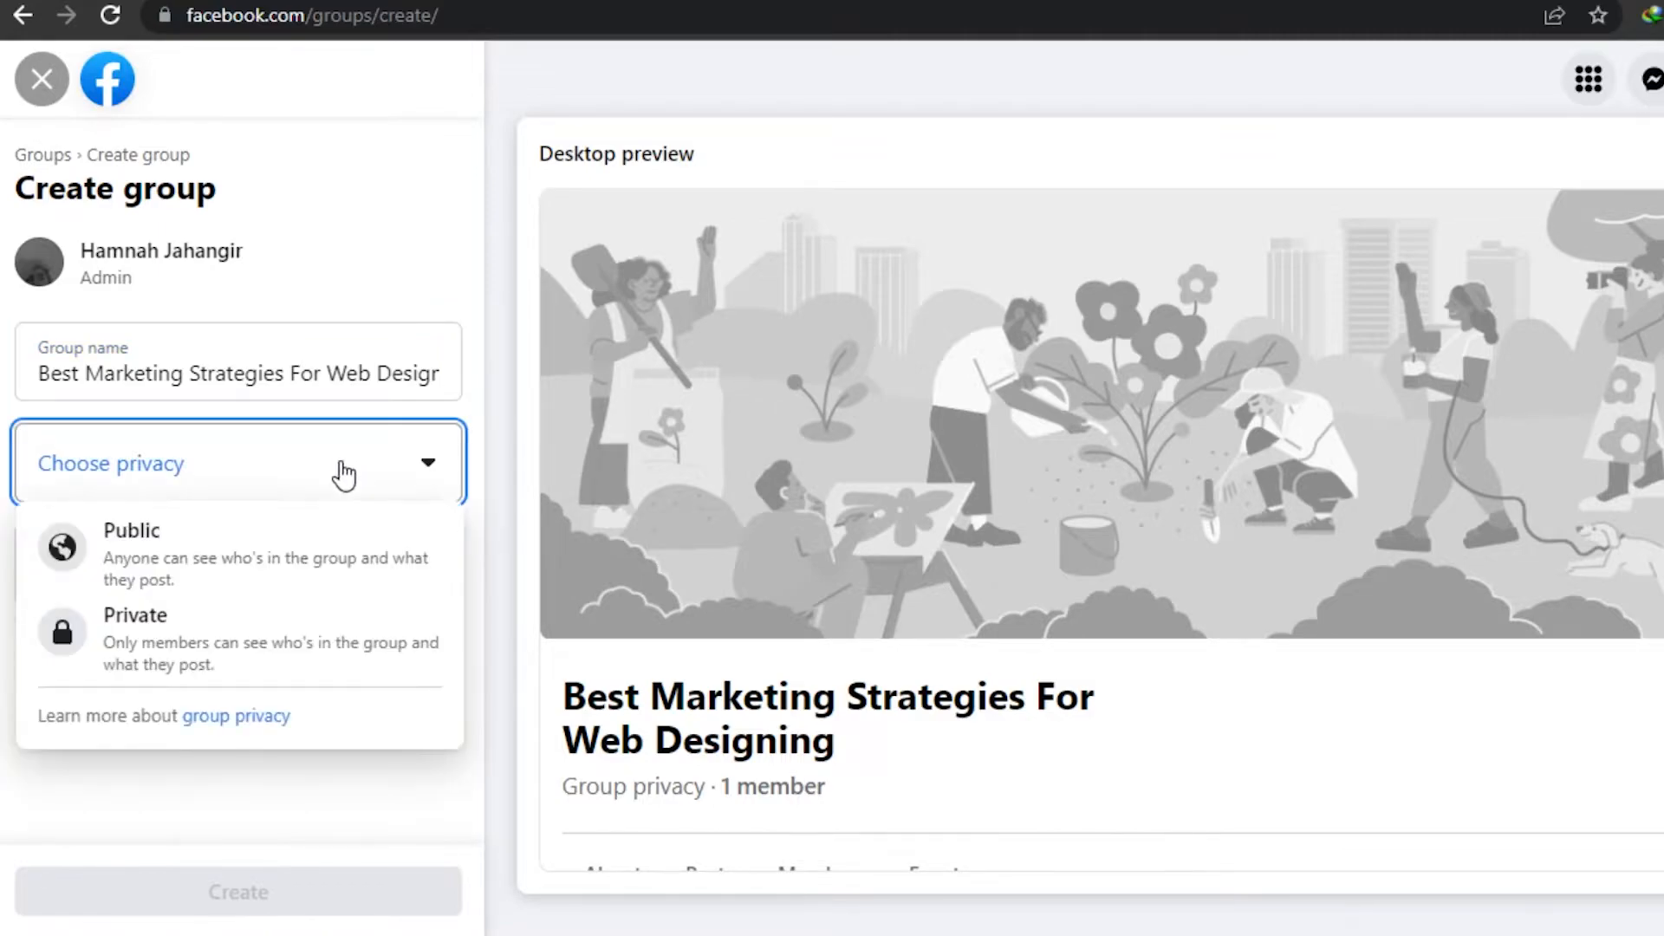
{"action": "left_click", "coordinate": [255, 645]}
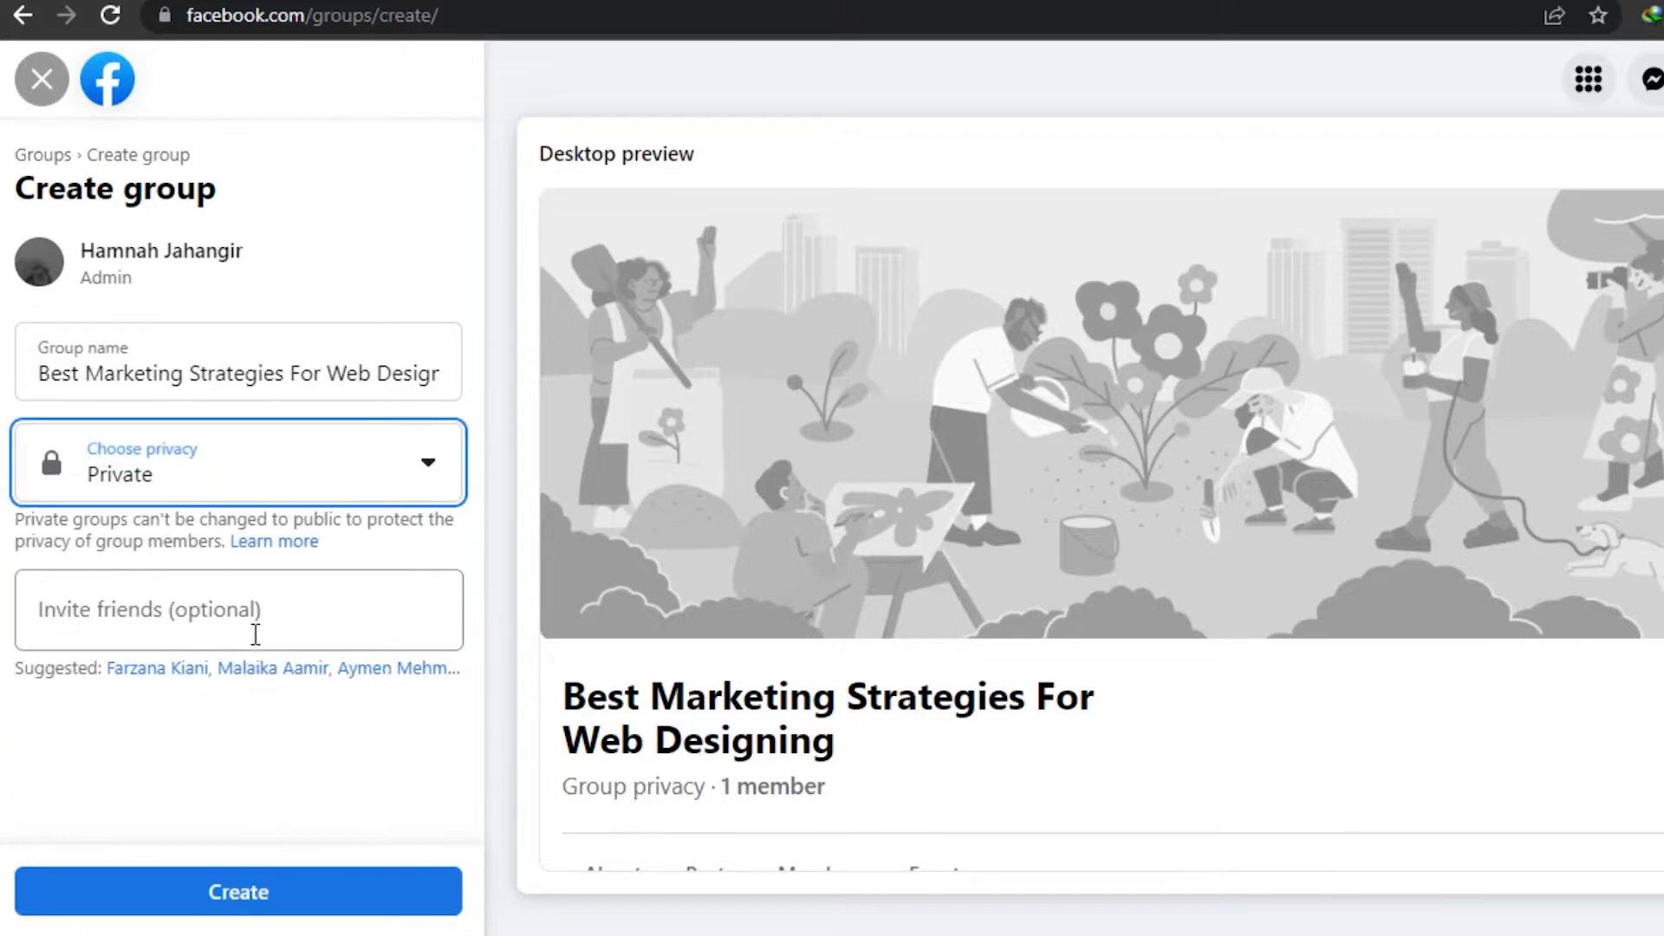
{"action": "left_click", "coordinate": [357, 496]}
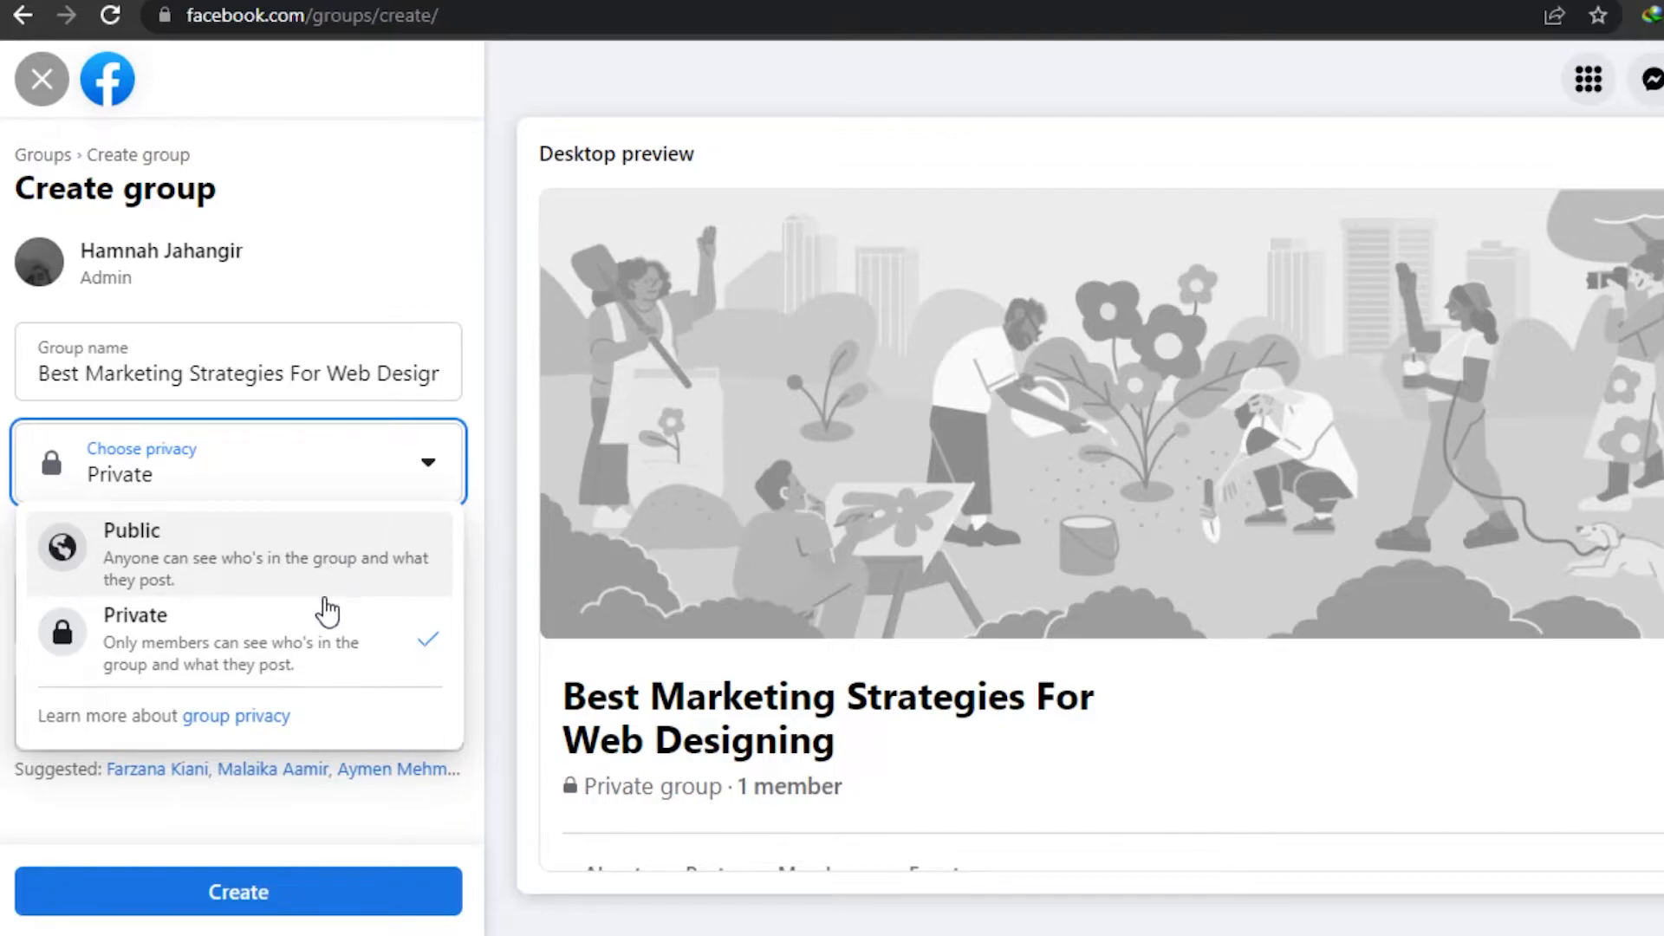
{"action": "left_click", "coordinate": [323, 640]}
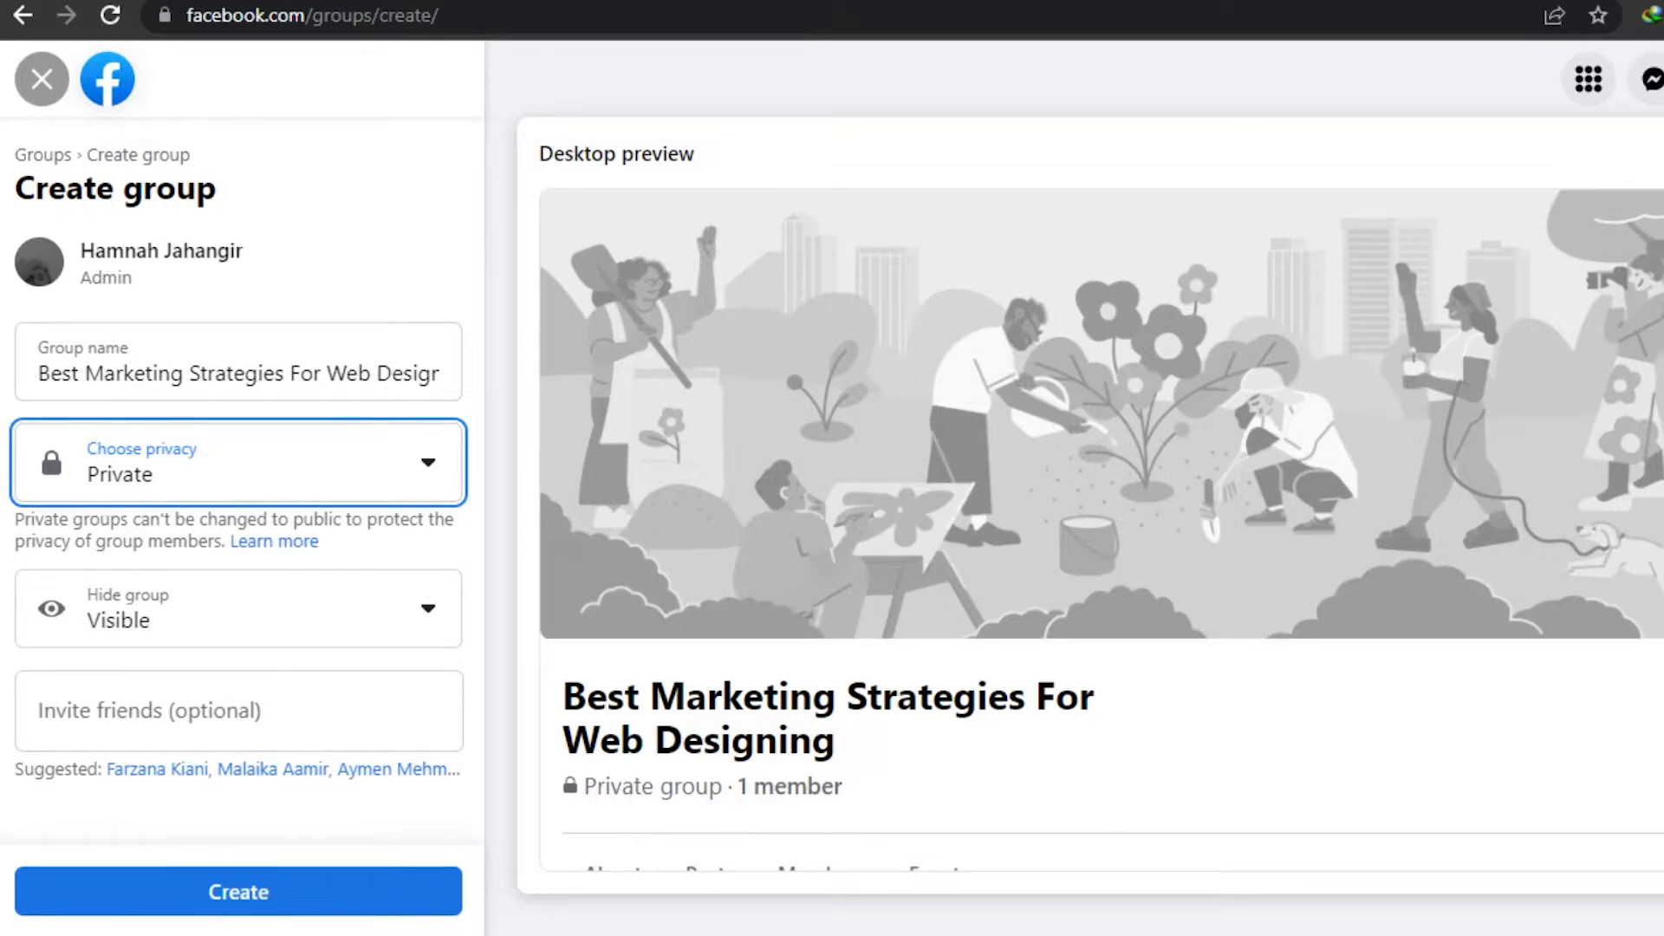
Review the About section in the desktop preview and create the group
{"action": "scroll", "coordinate": [1100, 528], "scroll_direction": "down", "scroll_amount": 3}
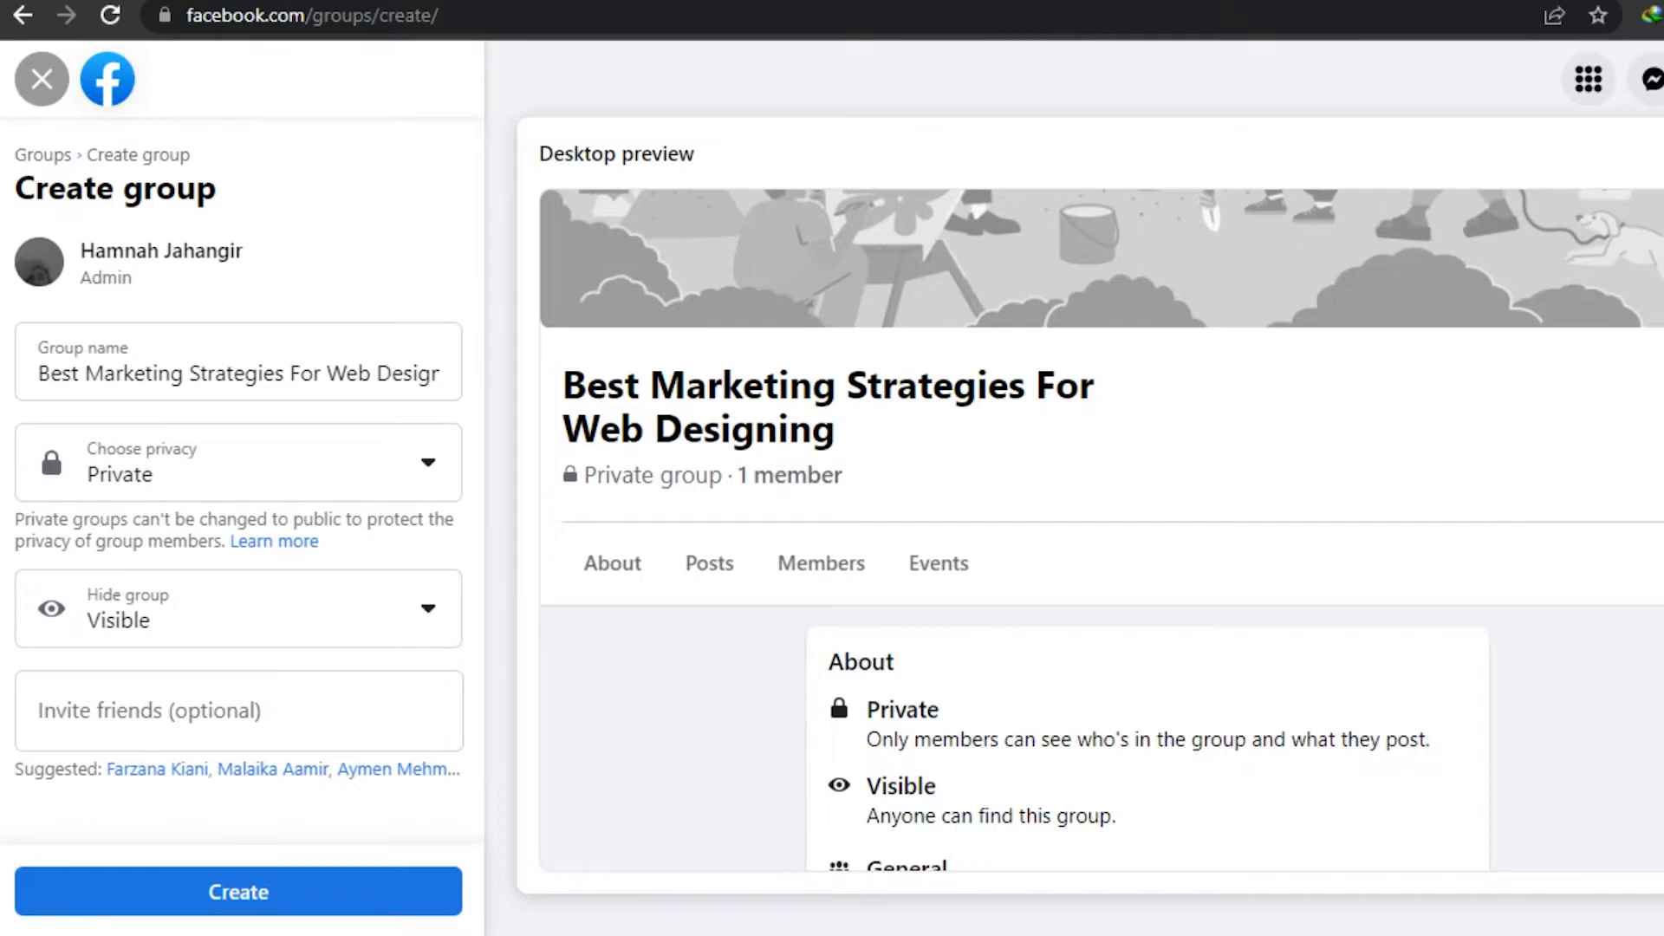
{"action": "scroll", "coordinate": [1101, 520], "scroll_direction": "down", "scroll_amount": 3}
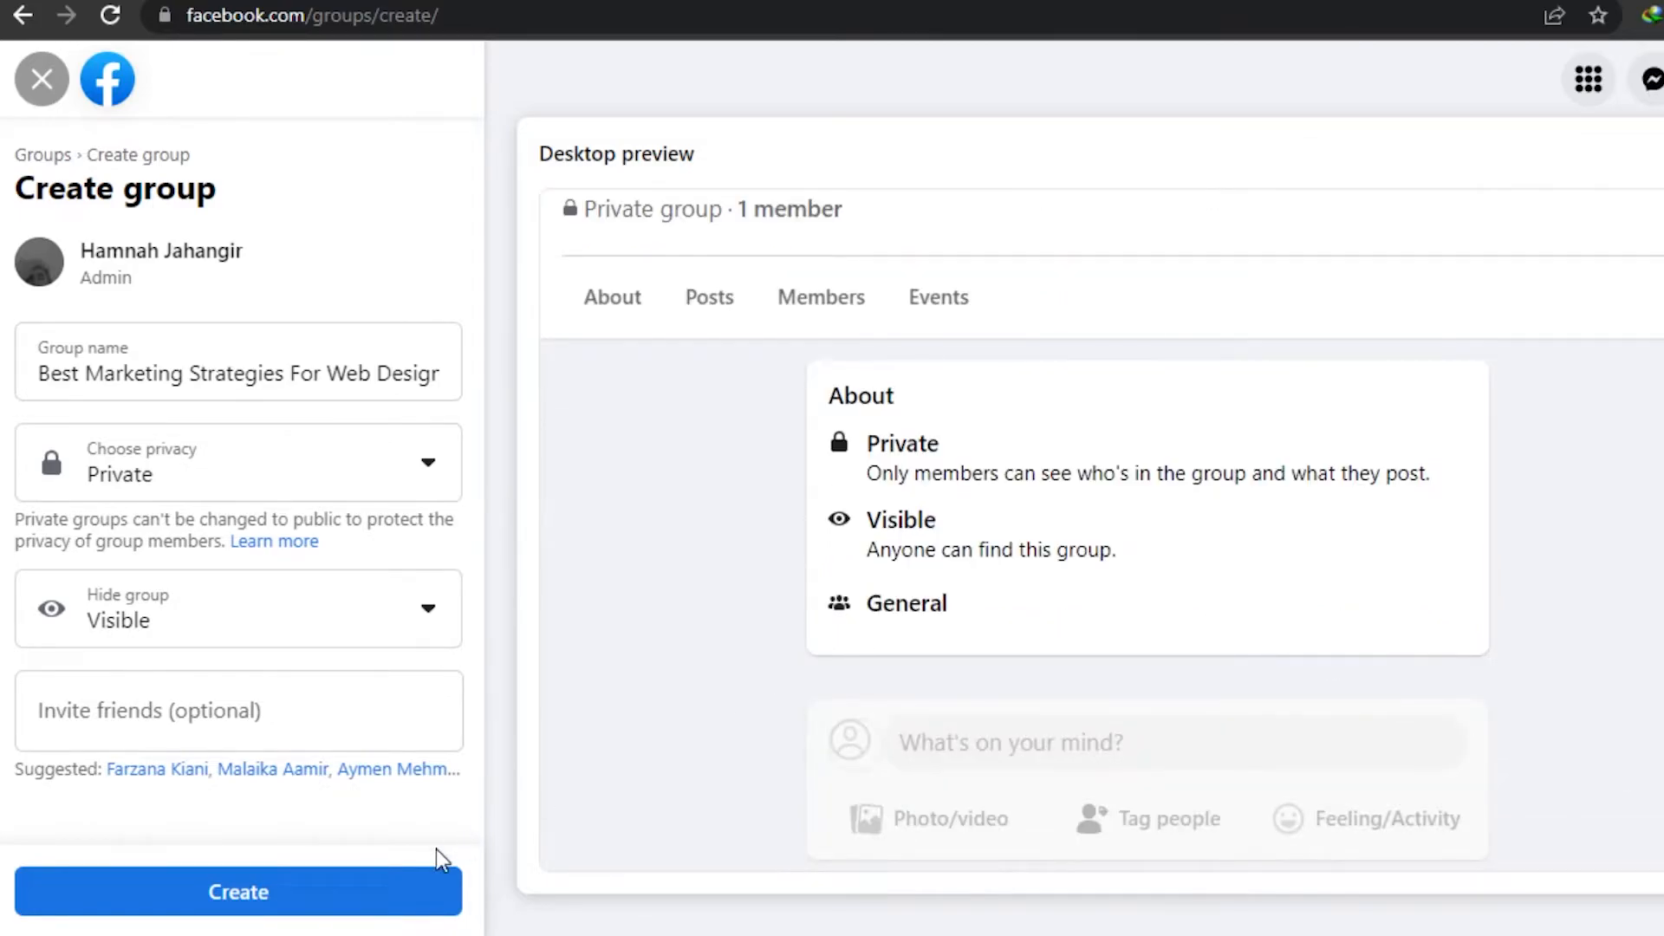
{"action": "left_click", "coordinate": [396, 898]}
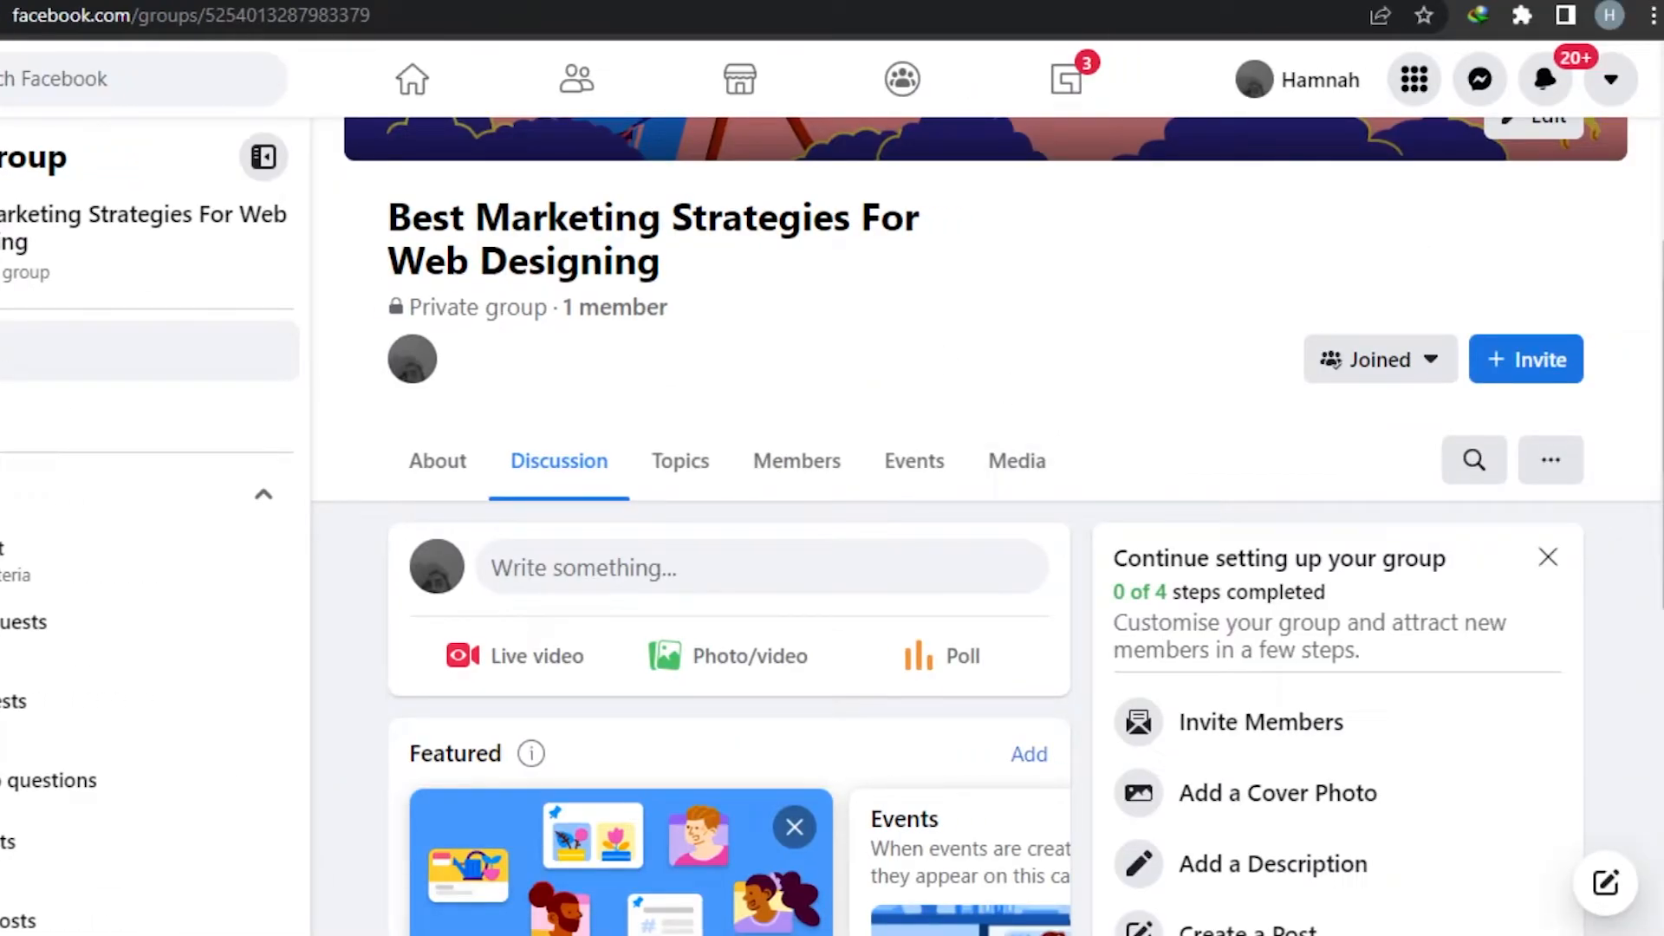
Look over the new group's home page, including its cover, discussion and setup sections, and open the group settings
{"action": "scroll", "coordinate": [1005, 390], "scroll_direction": "up", "scroll_amount": 5}
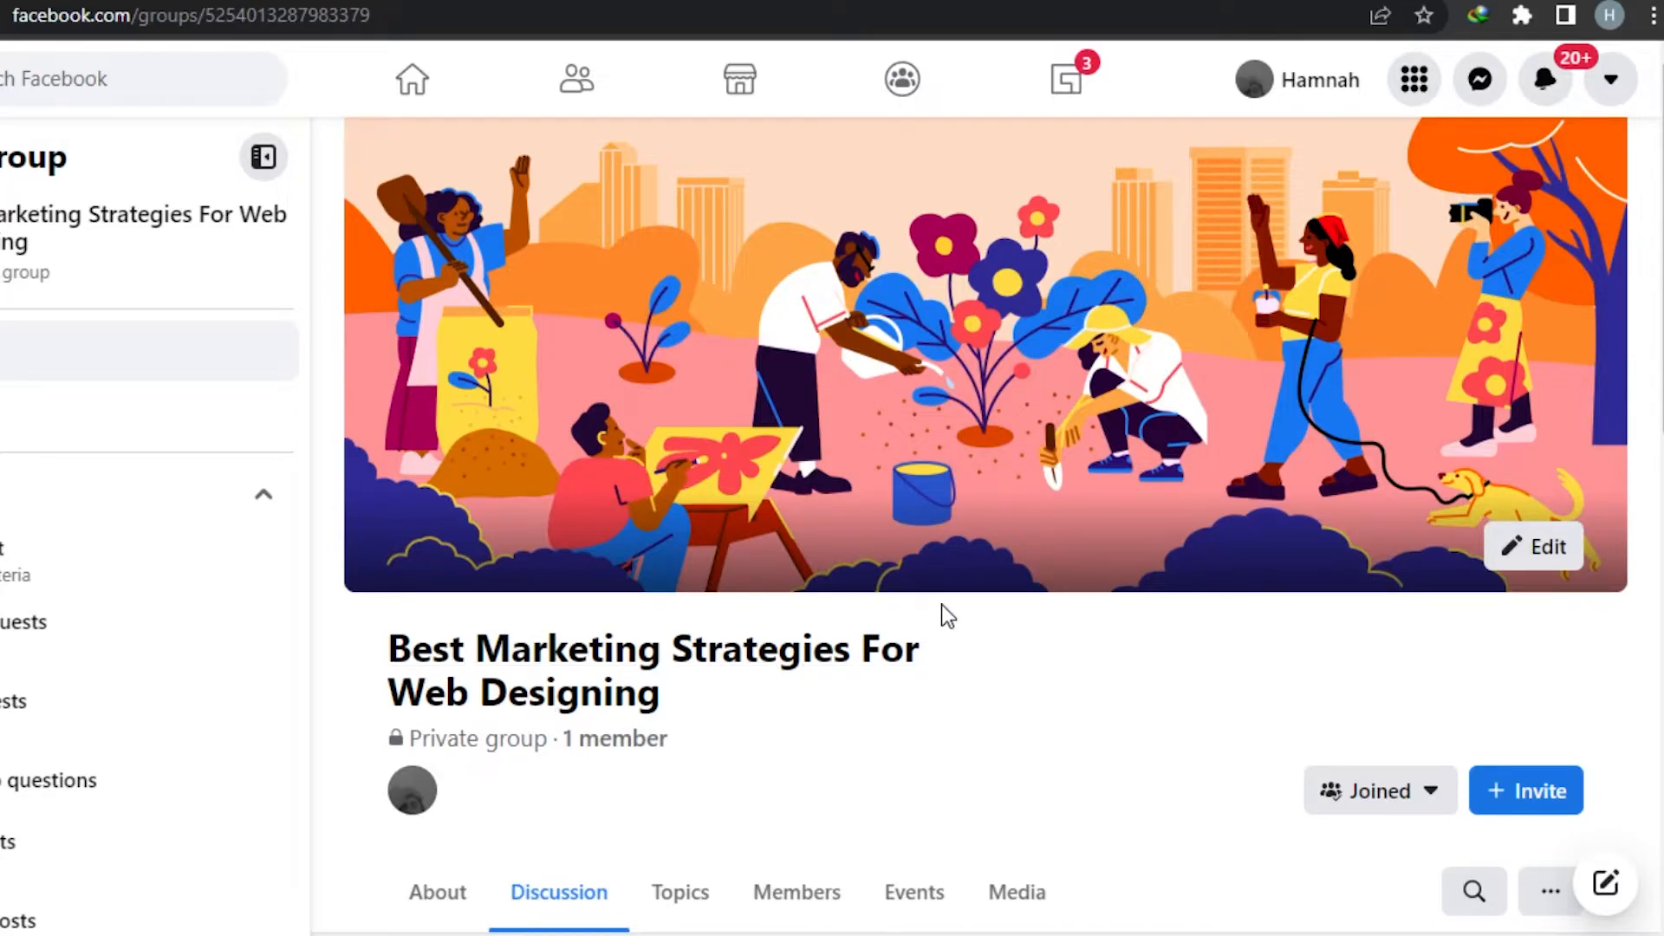
{"action": "scroll", "coordinate": [941, 605], "scroll_direction": "down", "scroll_amount": 5}
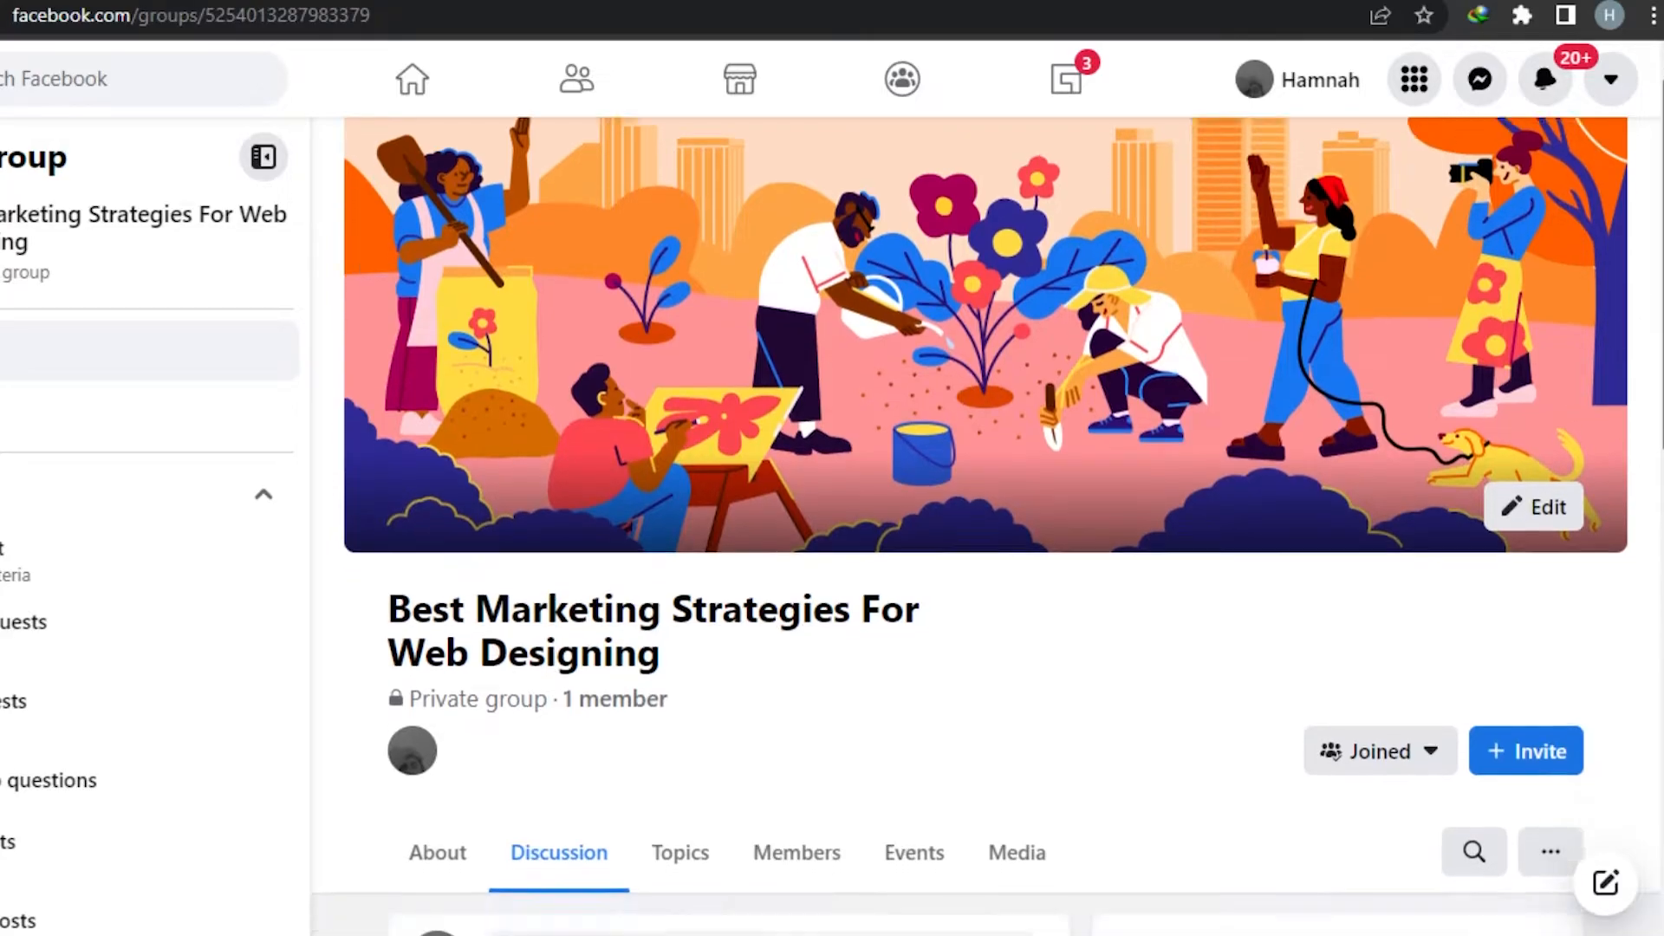
{"action": "scroll", "coordinate": [941, 605], "scroll_direction": "down", "scroll_amount": 4}
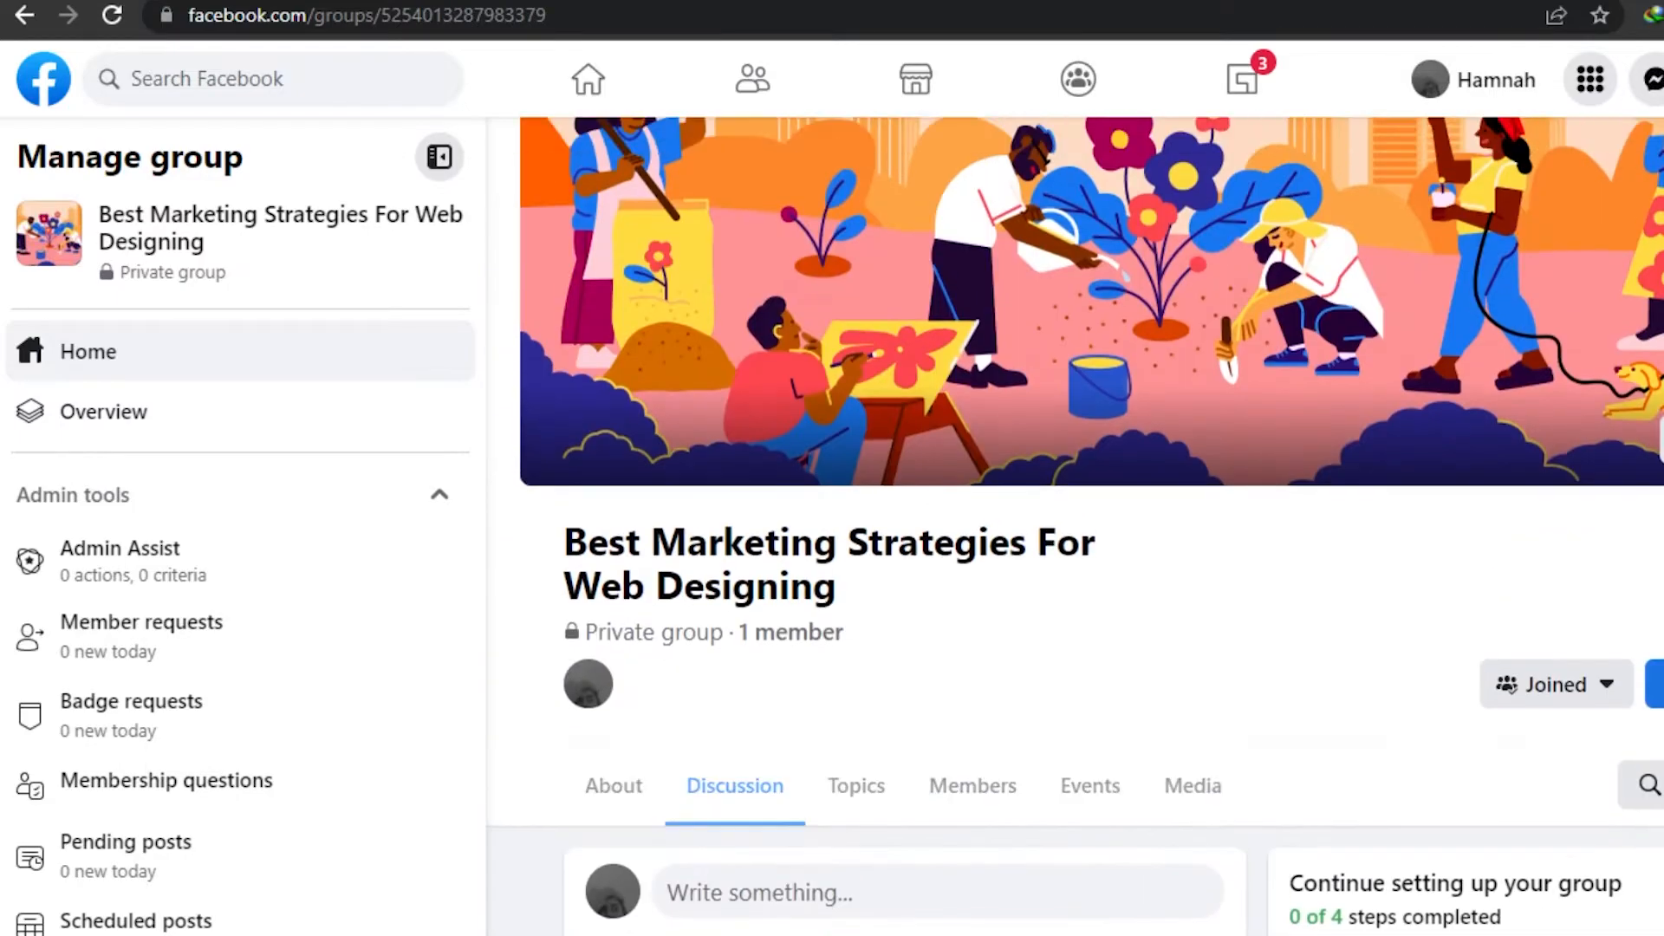
{"action": "scroll", "coordinate": [1074, 520], "scroll_direction": "down", "scroll_amount": 7}
{"action": "scroll", "coordinate": [1074, 526], "scroll_direction": "up", "scroll_amount": 1}
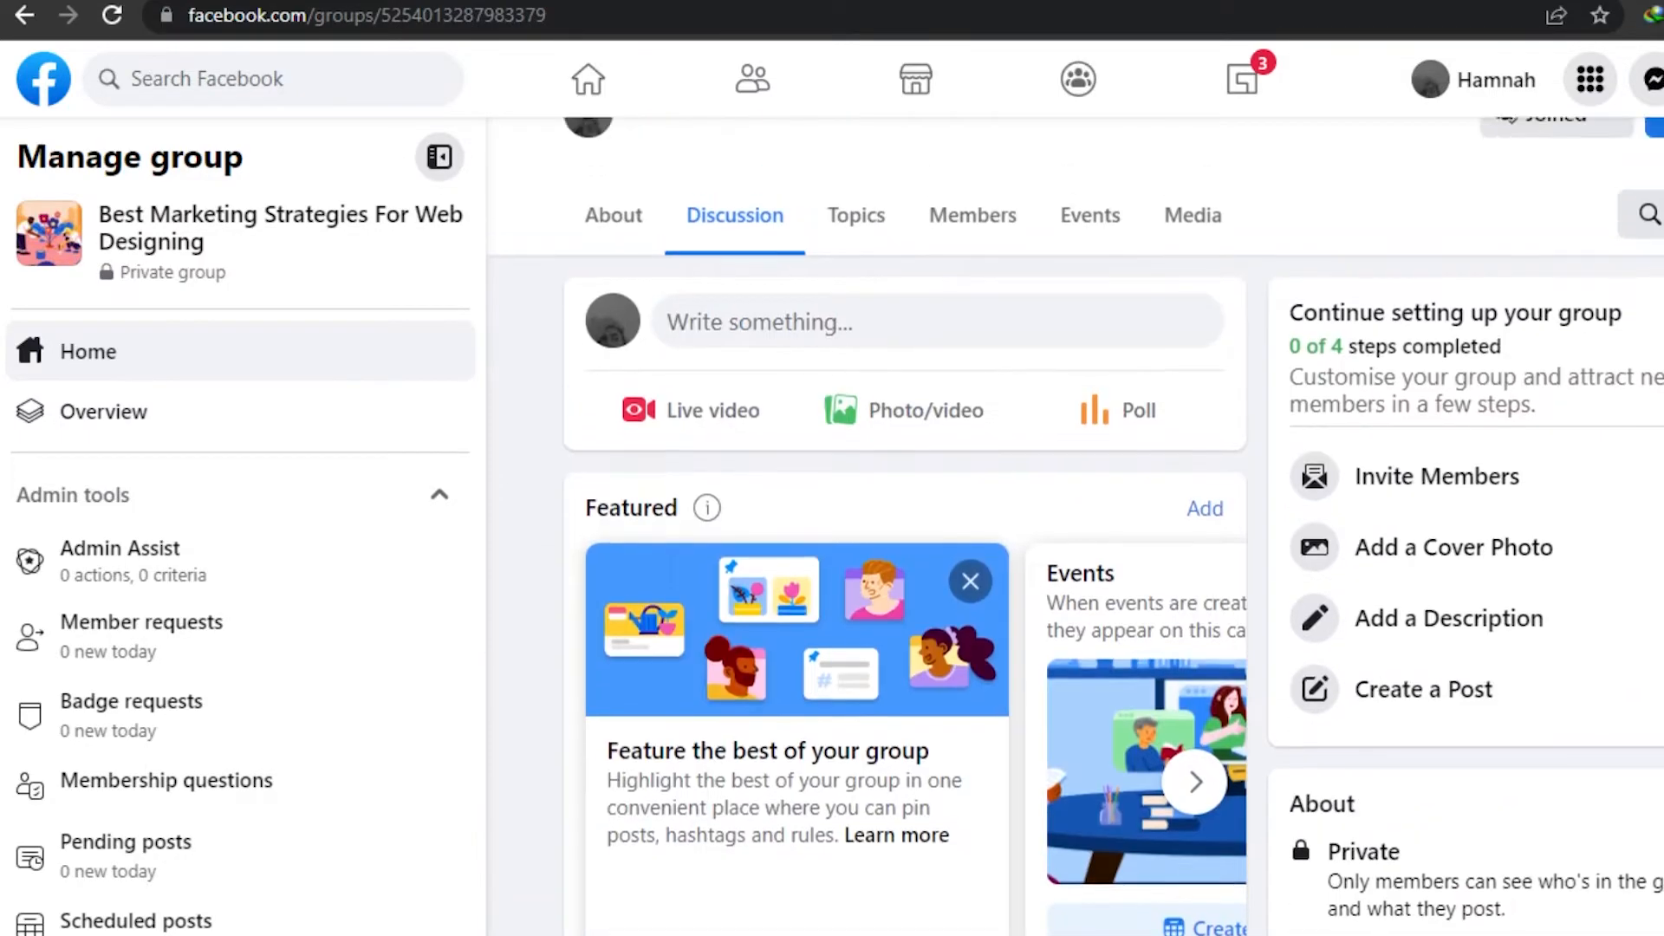
{"action": "scroll", "coordinate": [687, 320], "scroll_direction": "down", "scroll_amount": 5}
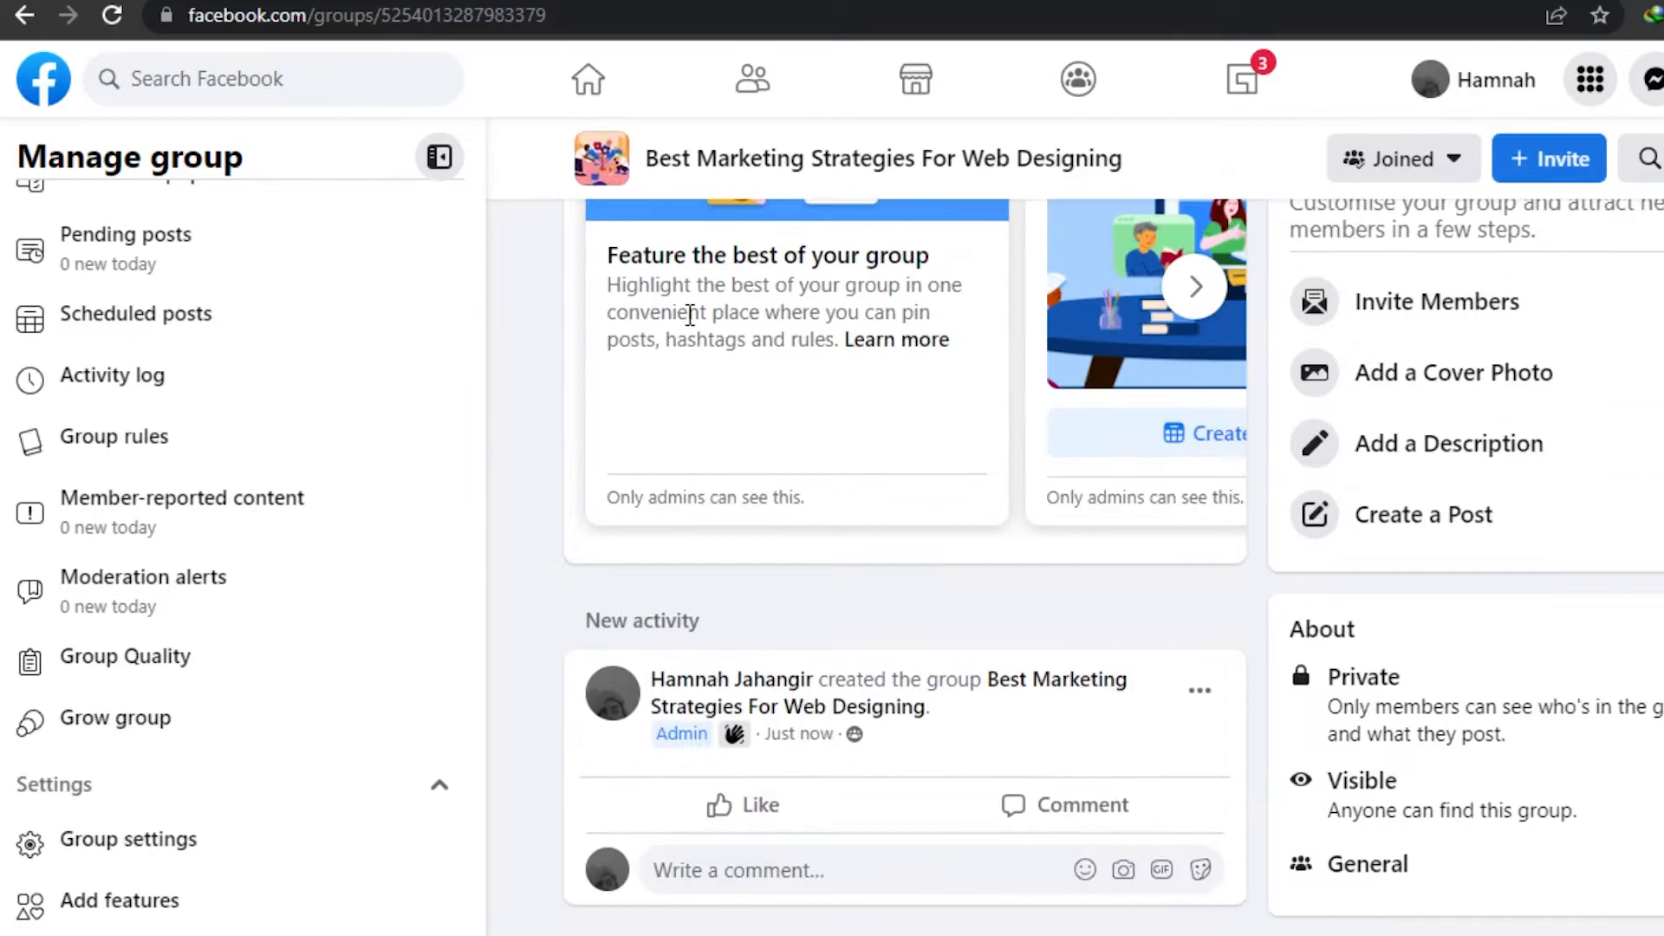
{"action": "left_click", "coordinate": [148, 852]}
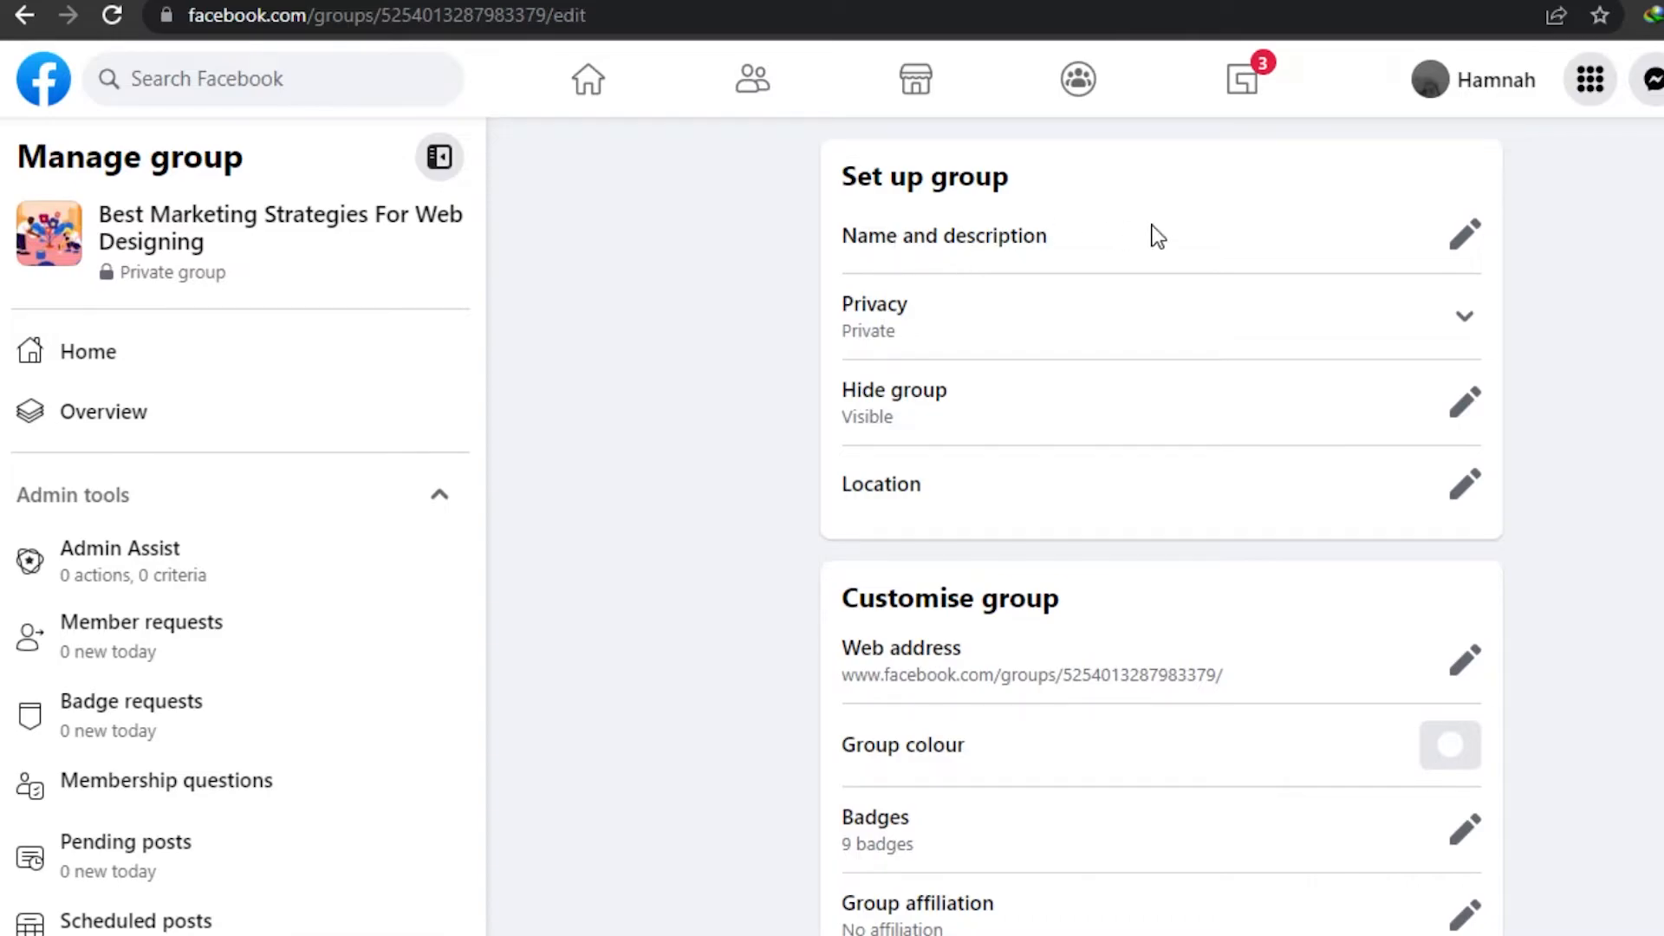
{"action": "left_click", "coordinate": [1466, 236]}
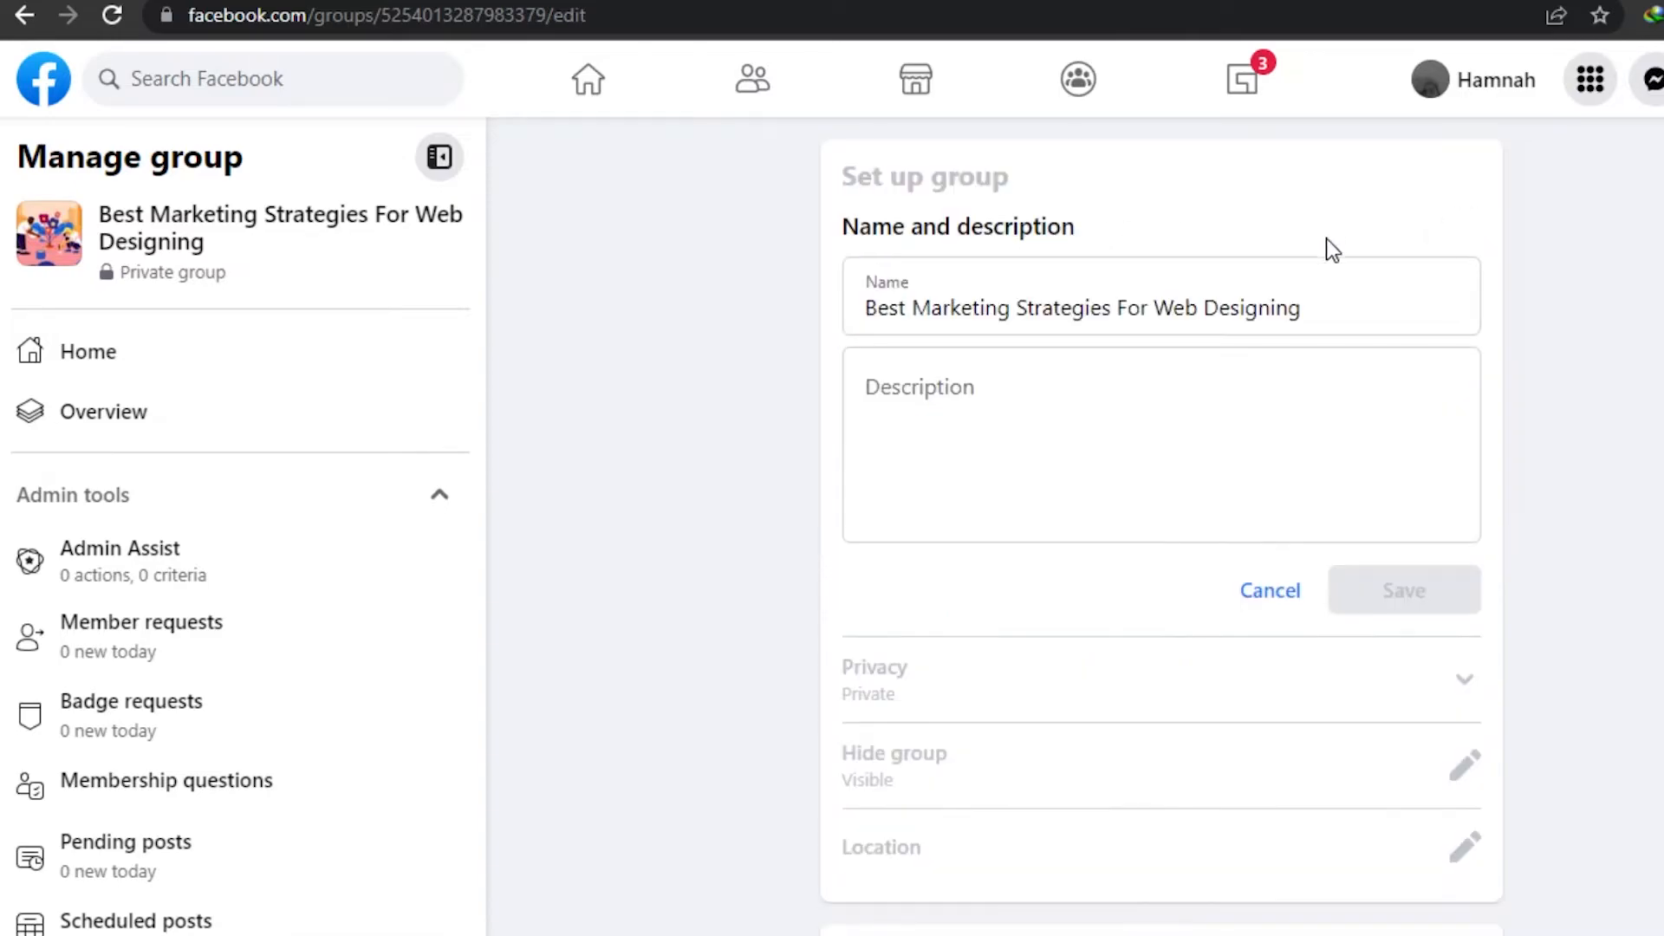
{"action": "left_click", "coordinate": [915, 412]}
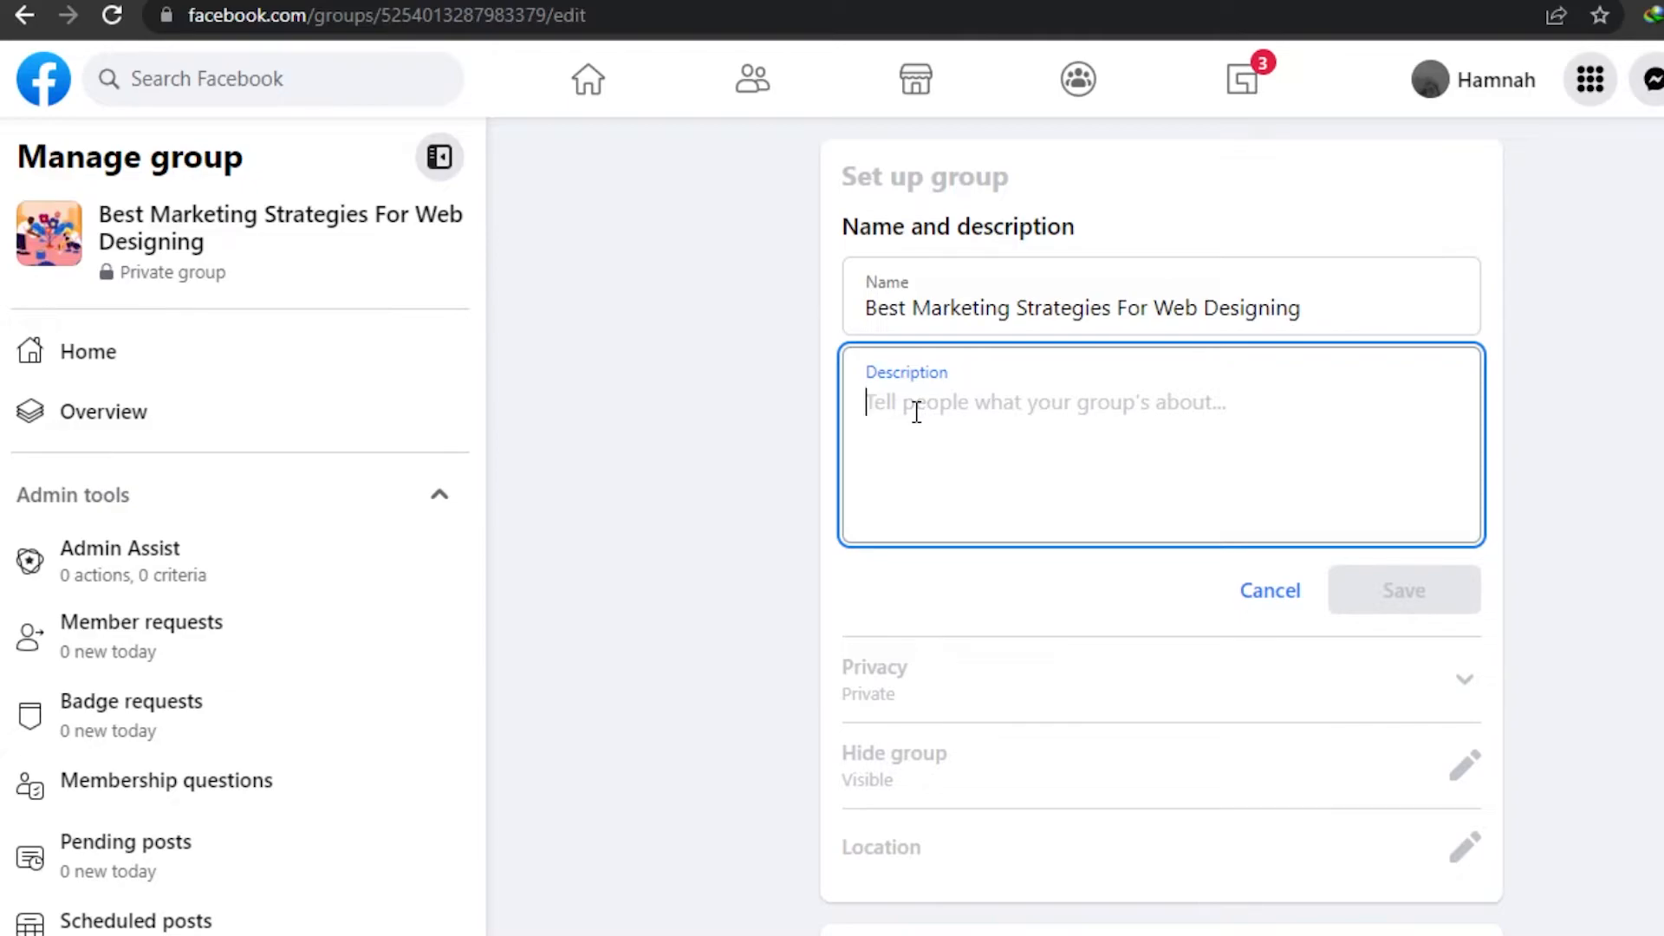
{"action": "left_click", "coordinate": [1249, 596]}
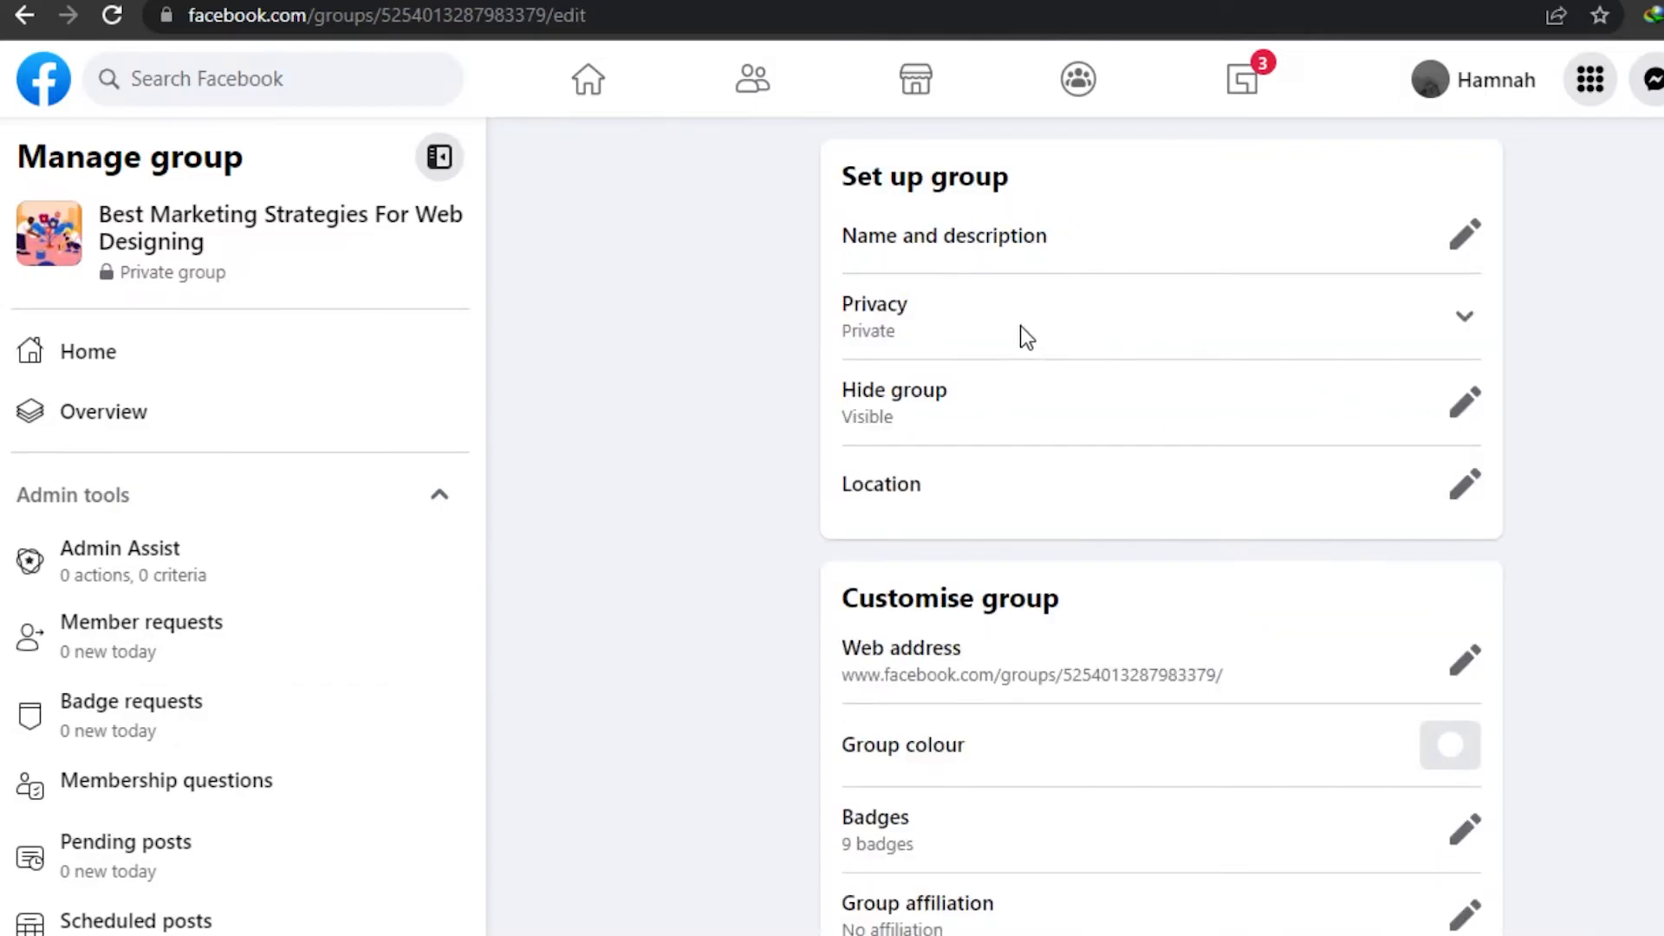
Change the Hide group setting to Hidden so only members can find the group, and save it
{"action": "left_click", "coordinate": [1454, 323]}
{"action": "left_click", "coordinate": [1458, 409]}
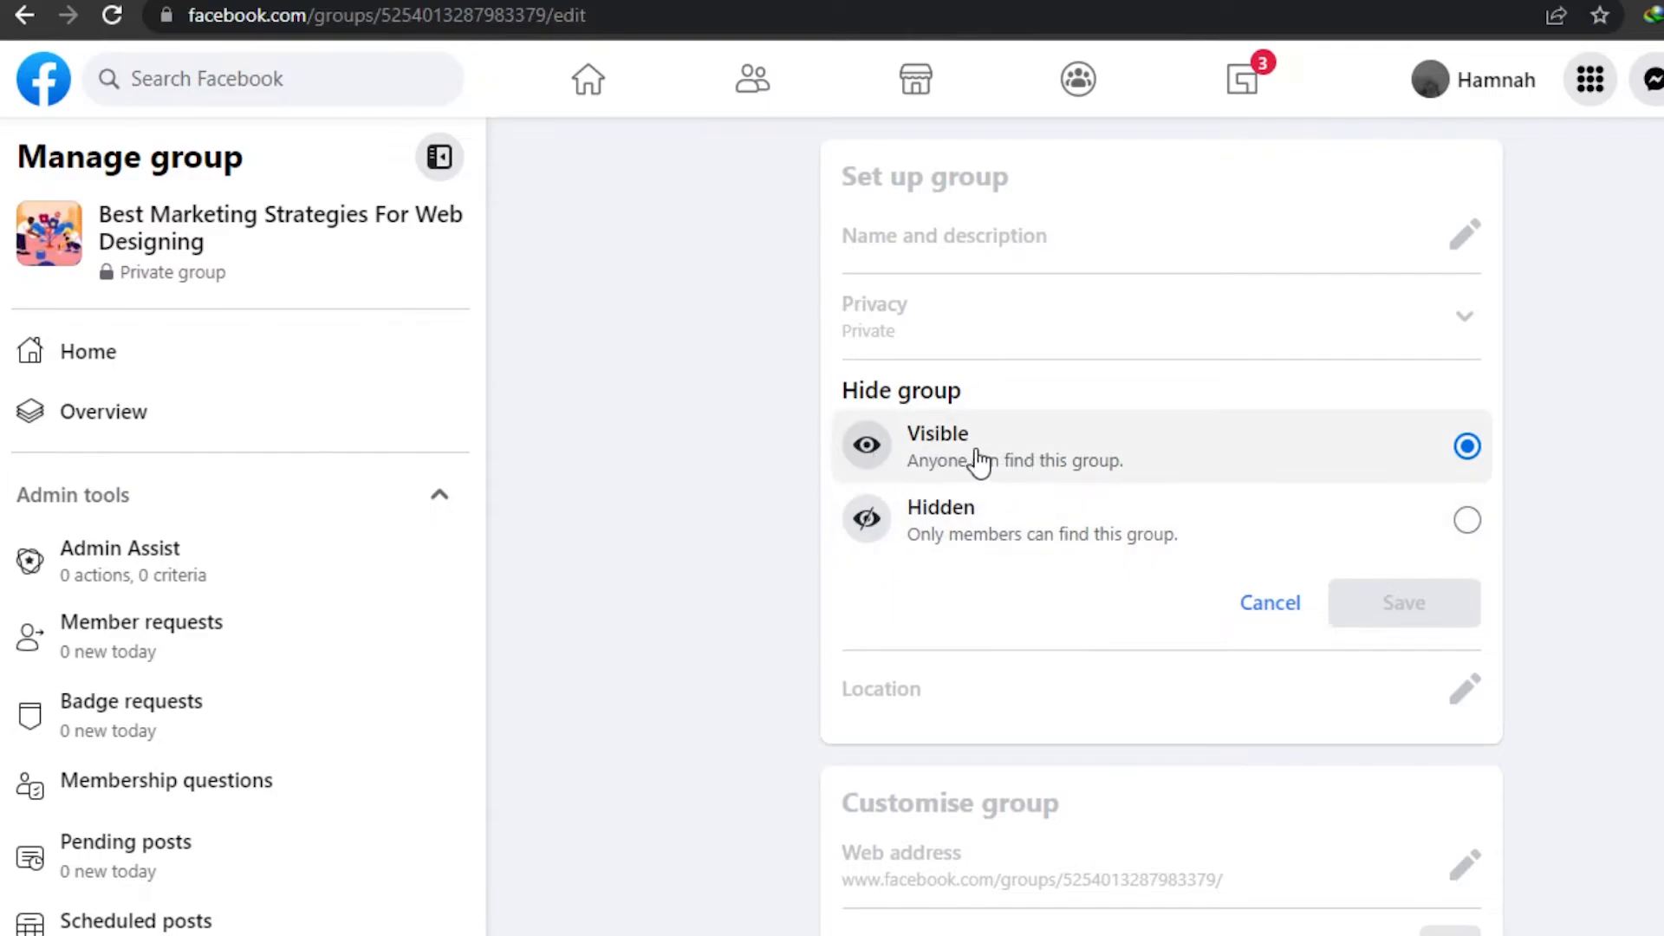
{"action": "left_click", "coordinate": [1464, 519]}
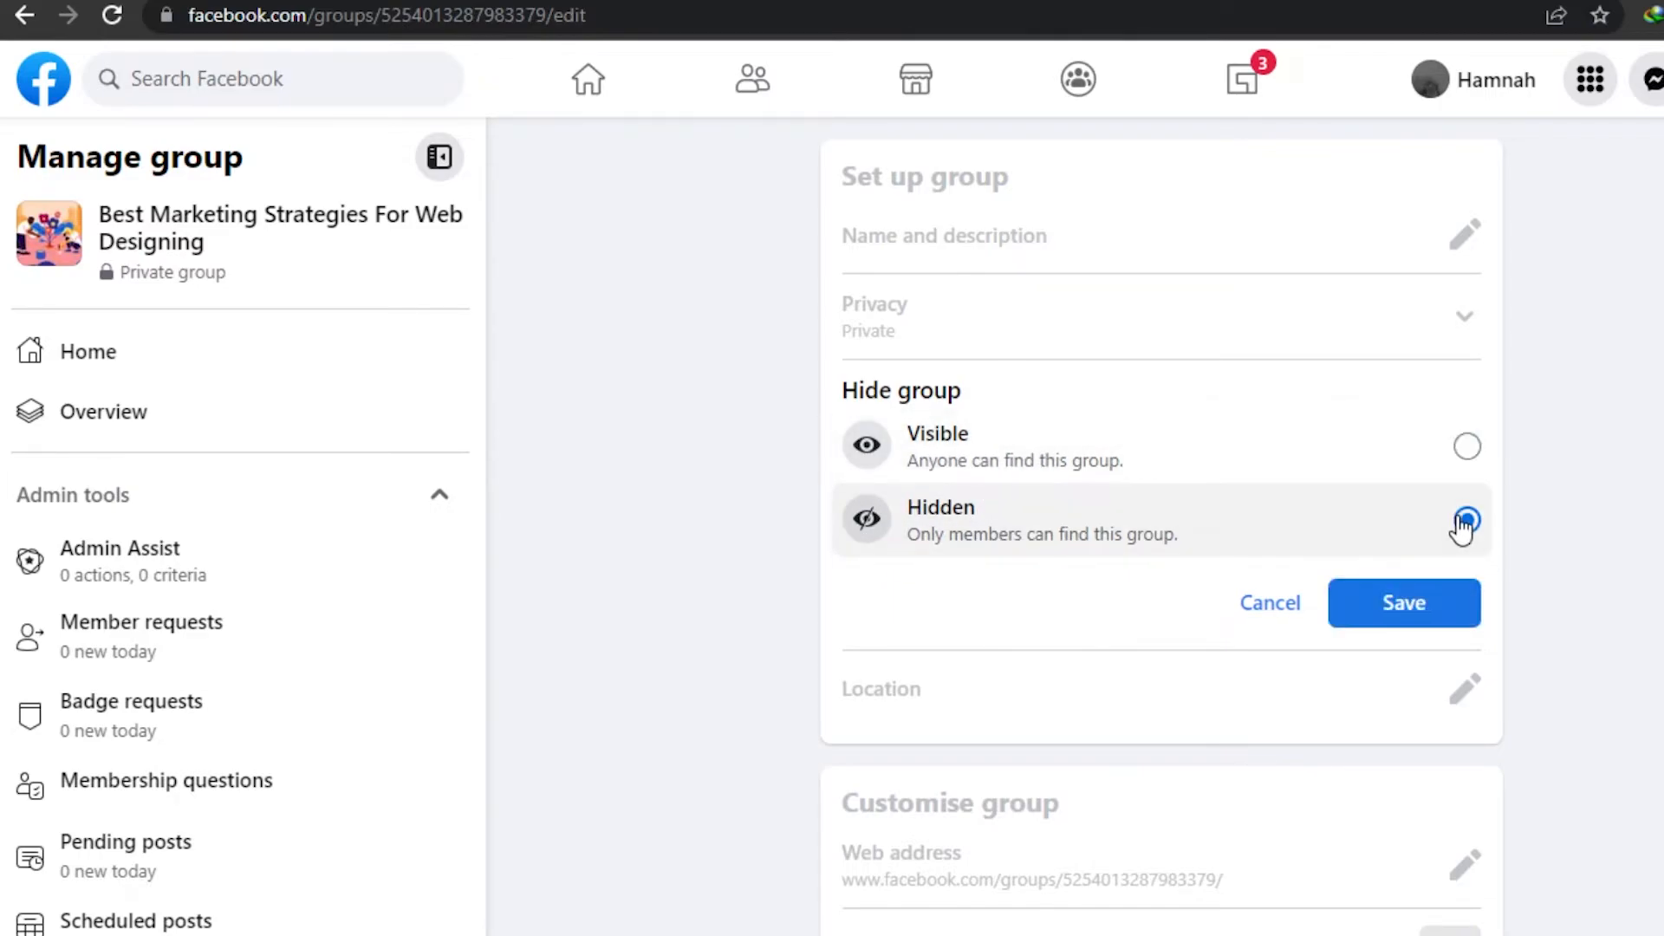
{"action": "left_click", "coordinate": [1410, 607]}
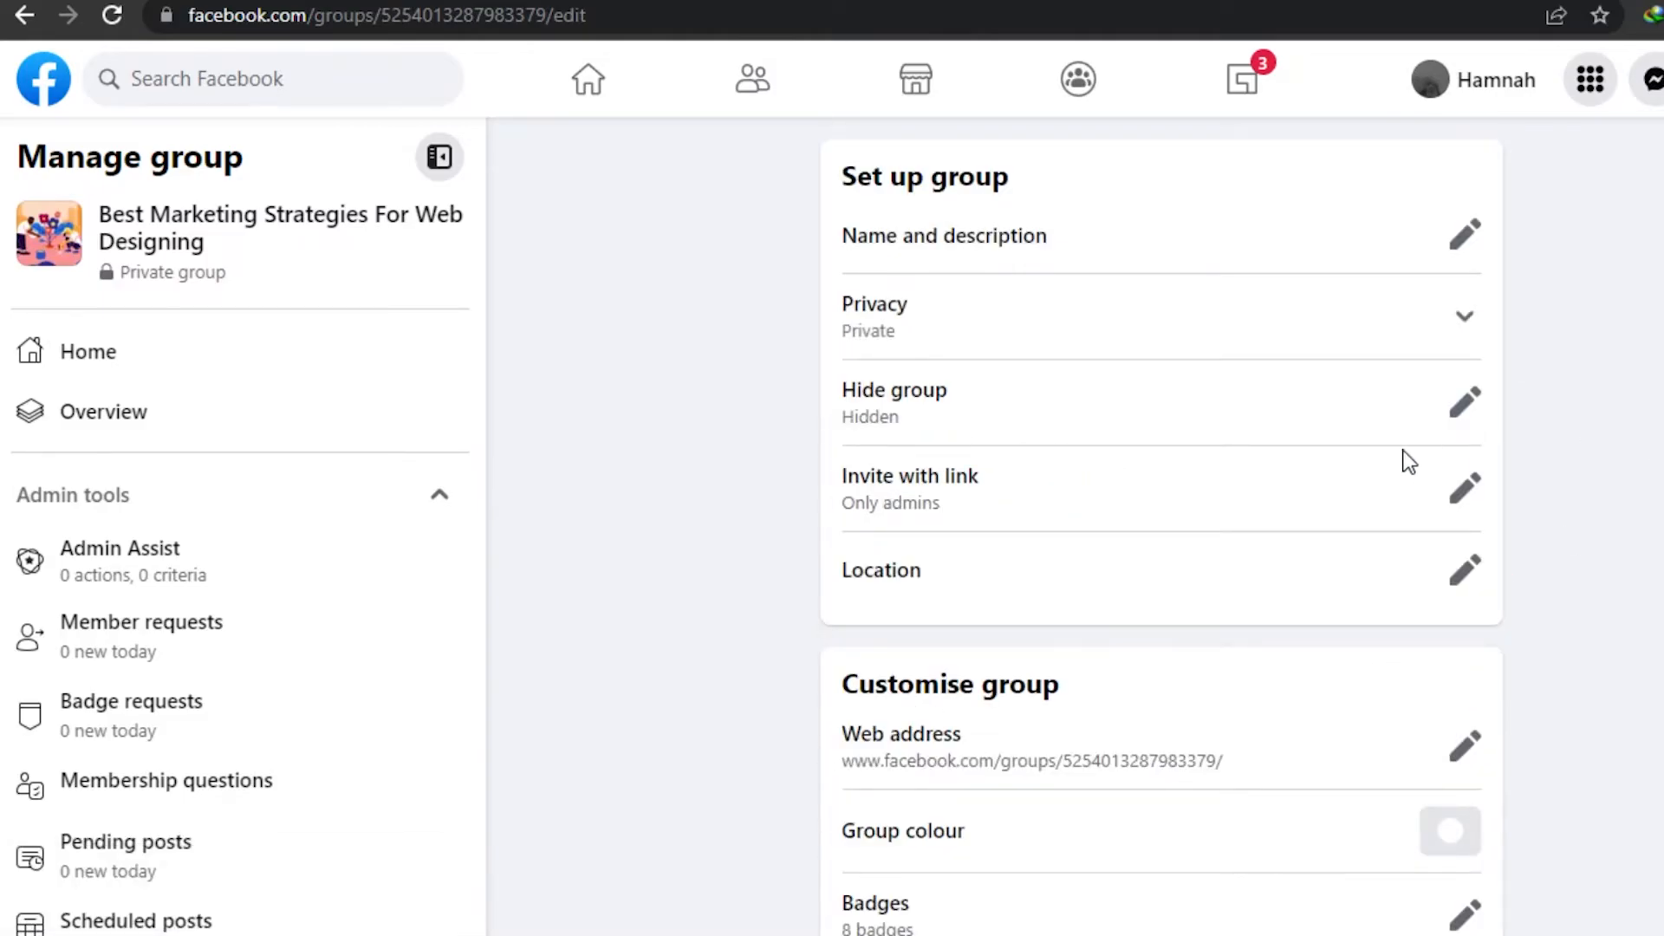
Examine the Invite with link options and the group's customisation, membership, discussion and added-feature settings
{"action": "left_click", "coordinate": [1464, 487]}
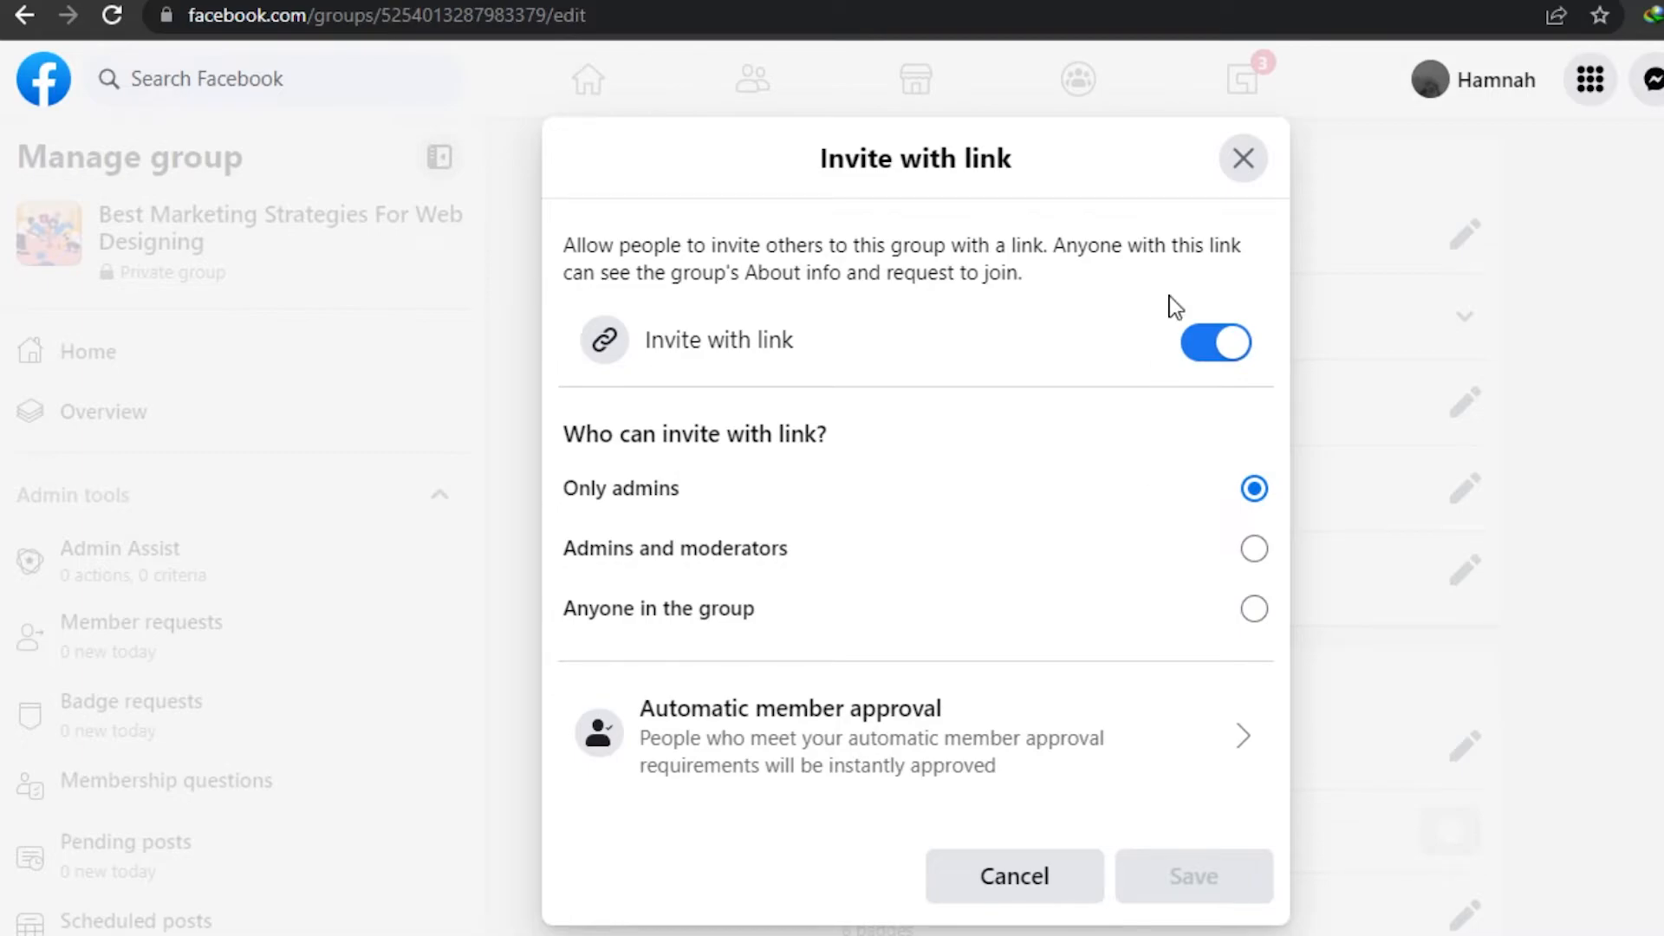
{"action": "left_click", "coordinate": [1246, 159]}
{"action": "scroll", "coordinate": [1162, 520], "scroll_direction": "down", "scroll_amount": 6}
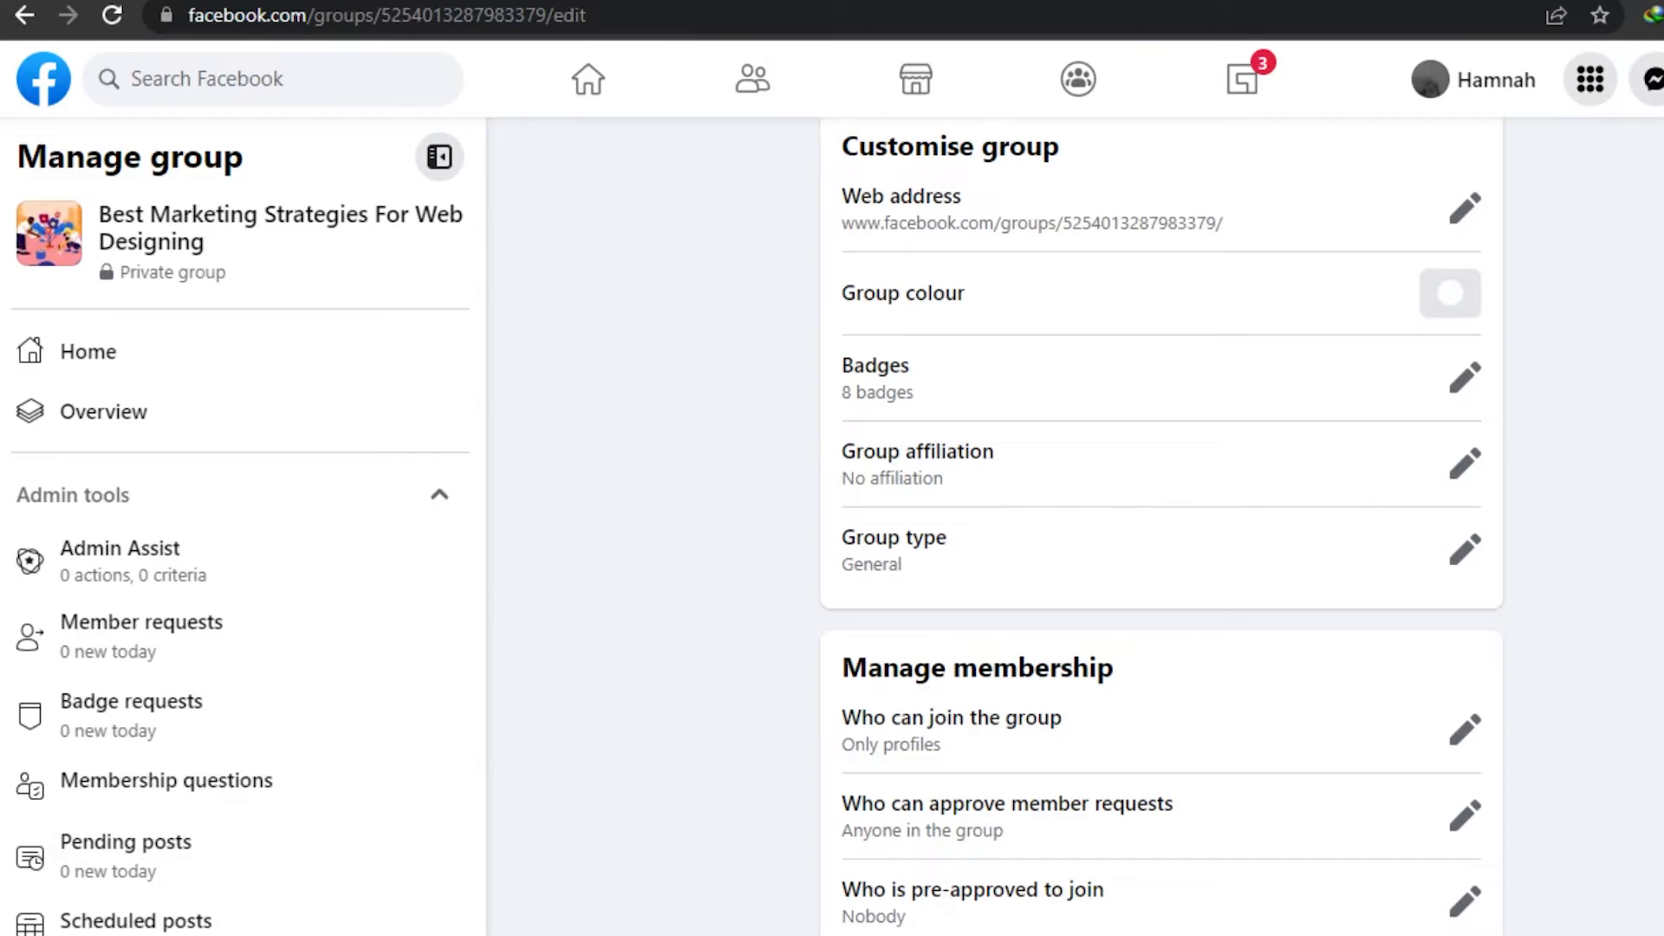
{"action": "scroll", "coordinate": [1161, 520], "scroll_direction": "down", "scroll_amount": 20}
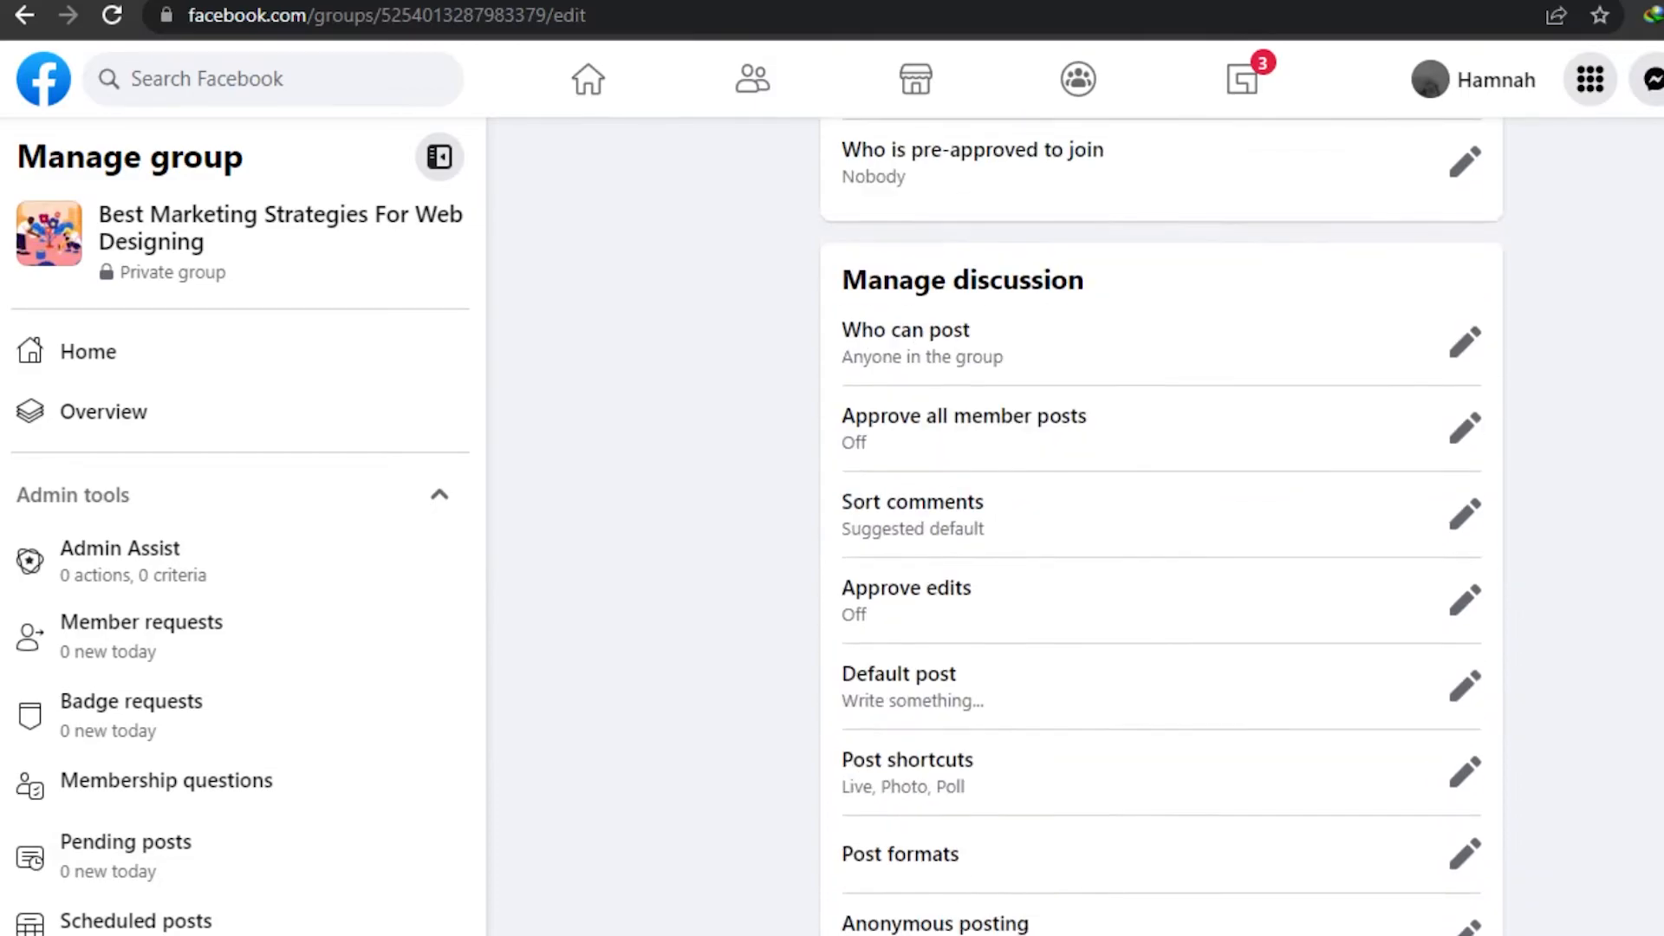
{"action": "scroll", "coordinate": [1161, 520], "scroll_direction": "up", "scroll_amount": 8}
{"action": "scroll", "coordinate": [1161, 520], "scroll_direction": "up", "scroll_amount": 10}
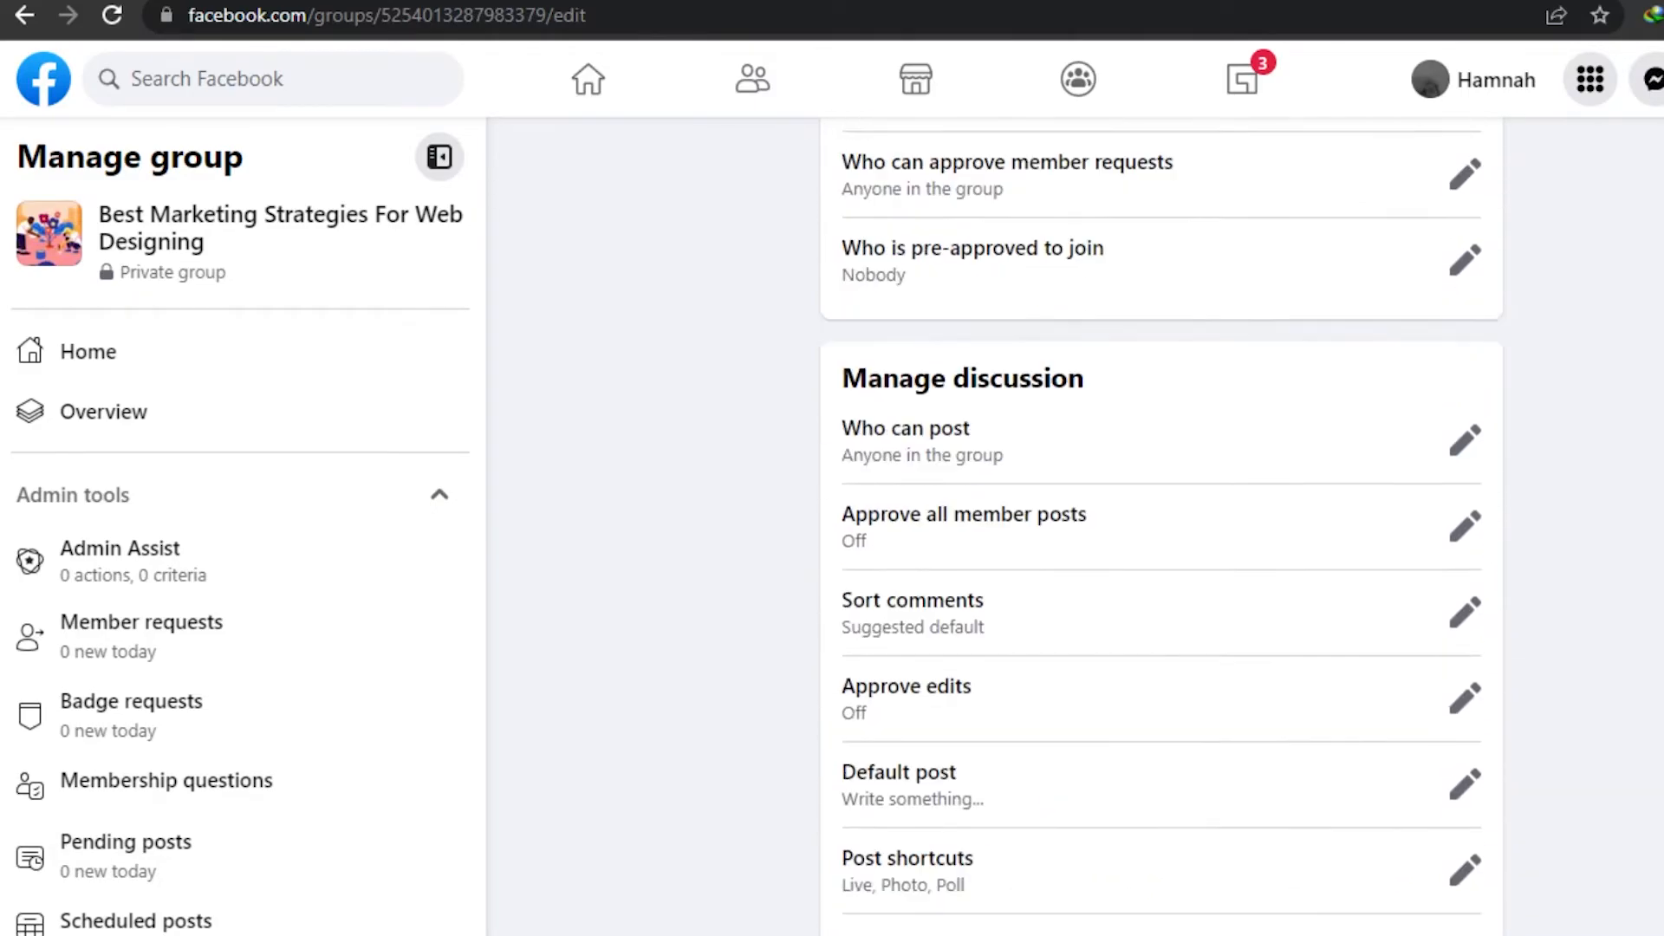
{"action": "scroll", "coordinate": [1162, 520], "scroll_direction": "down", "scroll_amount": 8}
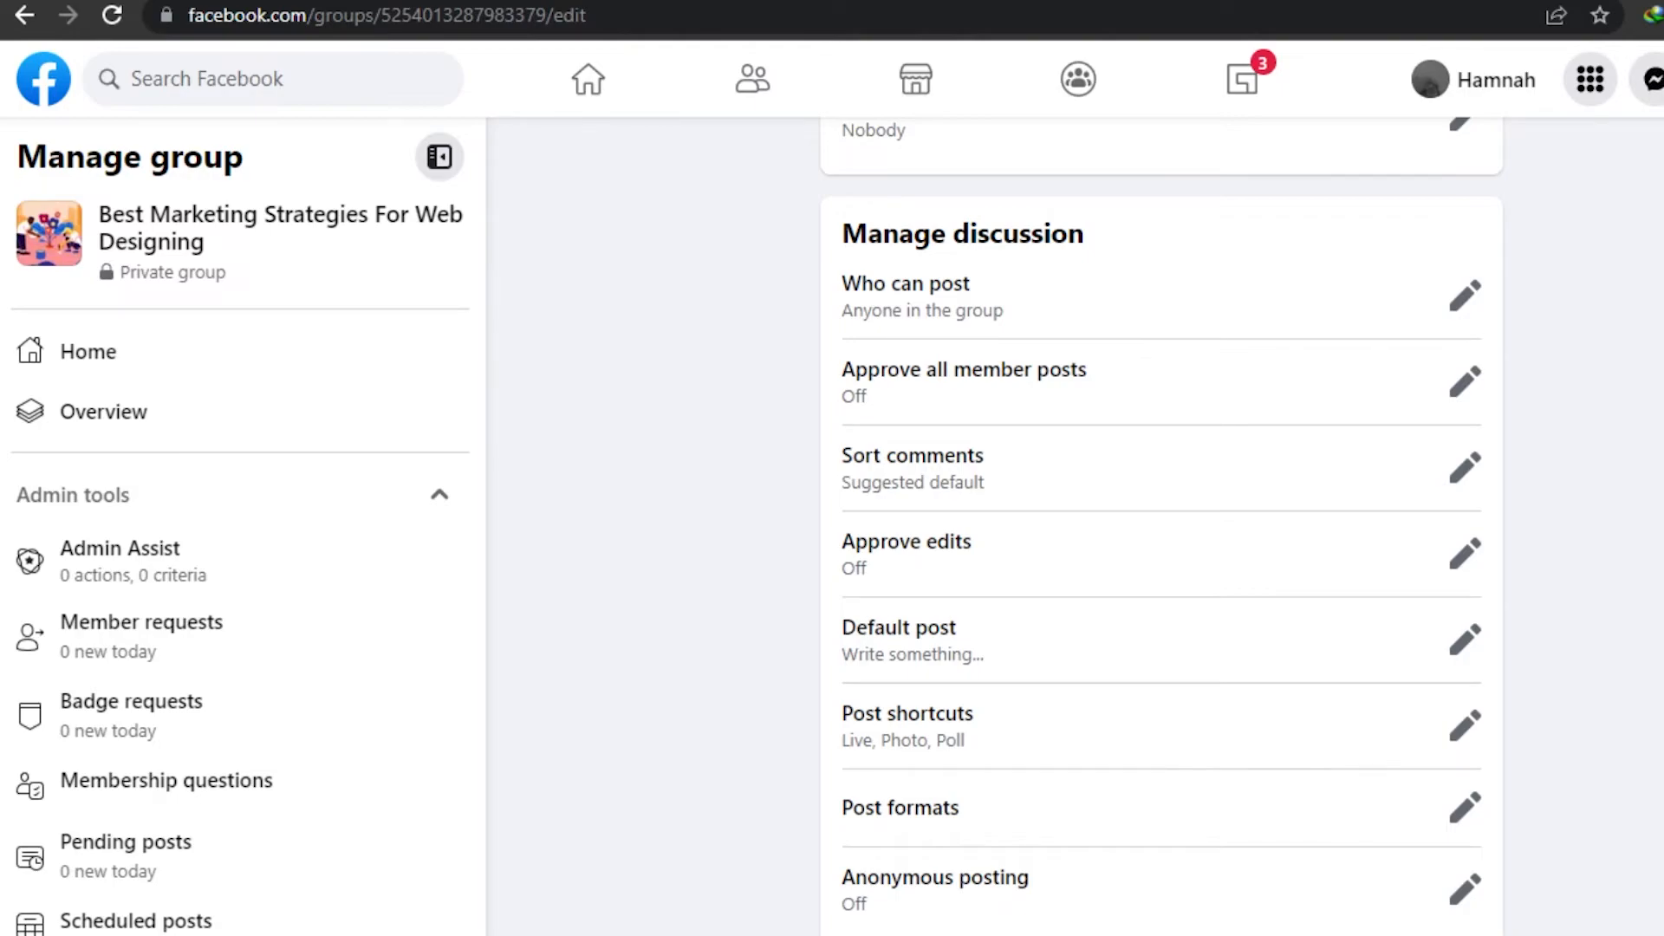
{"action": "scroll", "coordinate": [1161, 520], "scroll_direction": "up", "scroll_amount": 1}
{"action": "scroll", "coordinate": [1161, 519], "scroll_direction": "down", "scroll_amount": 2}
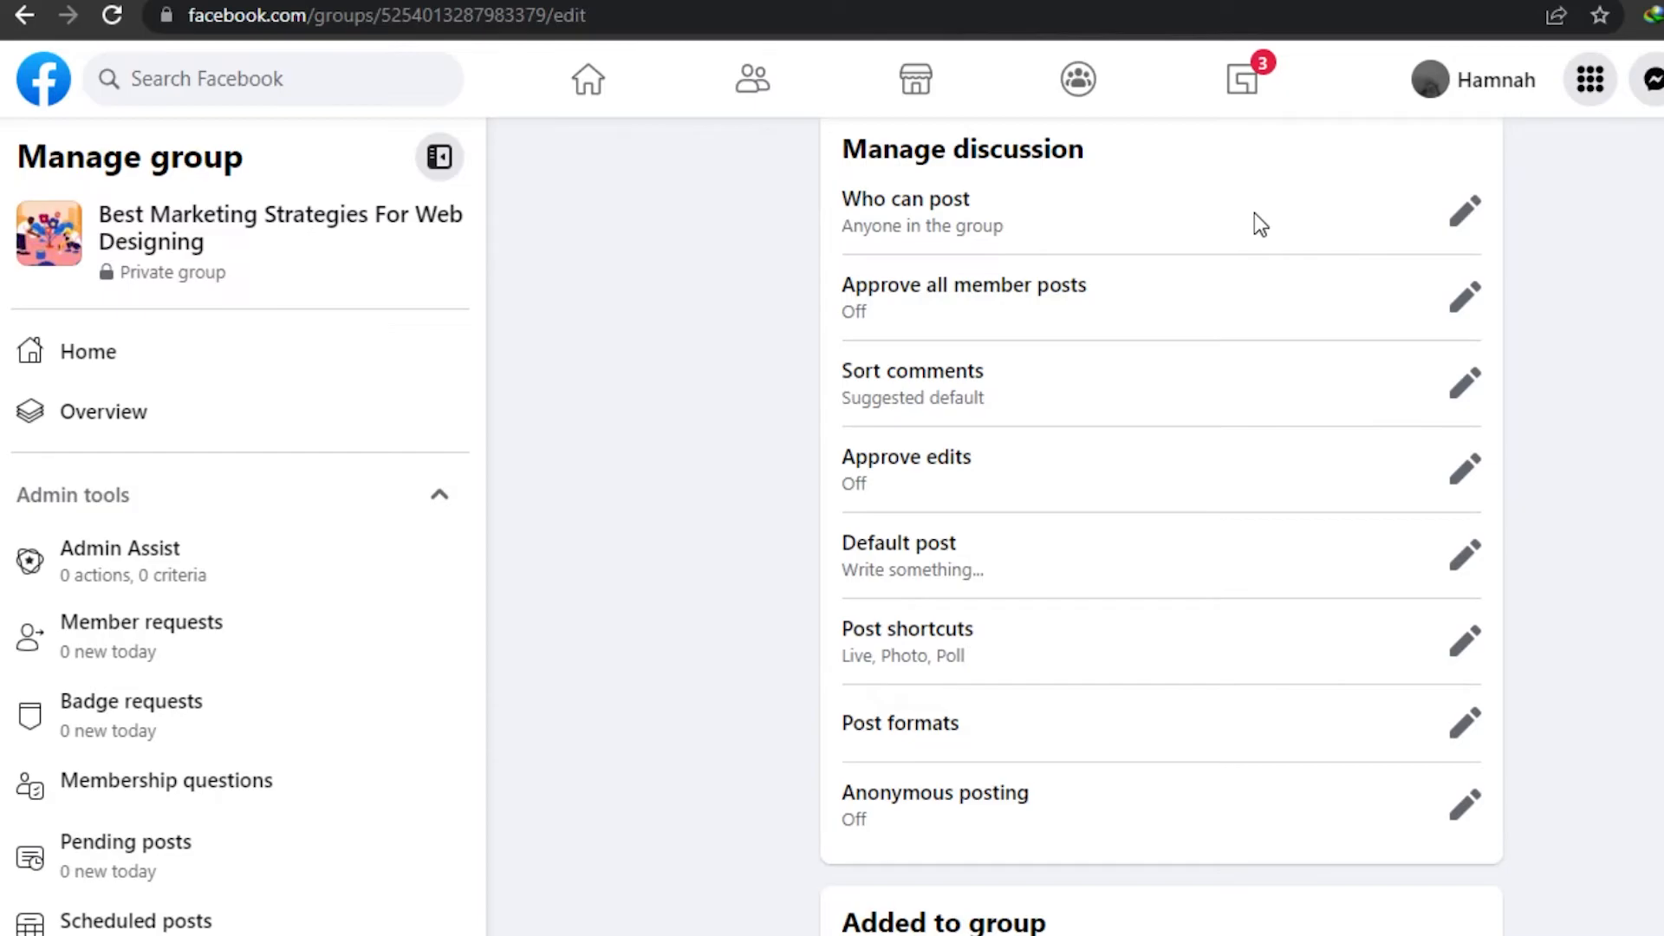
{"action": "scroll", "coordinate": [1025, 213], "scroll_direction": "down", "scroll_amount": 9}
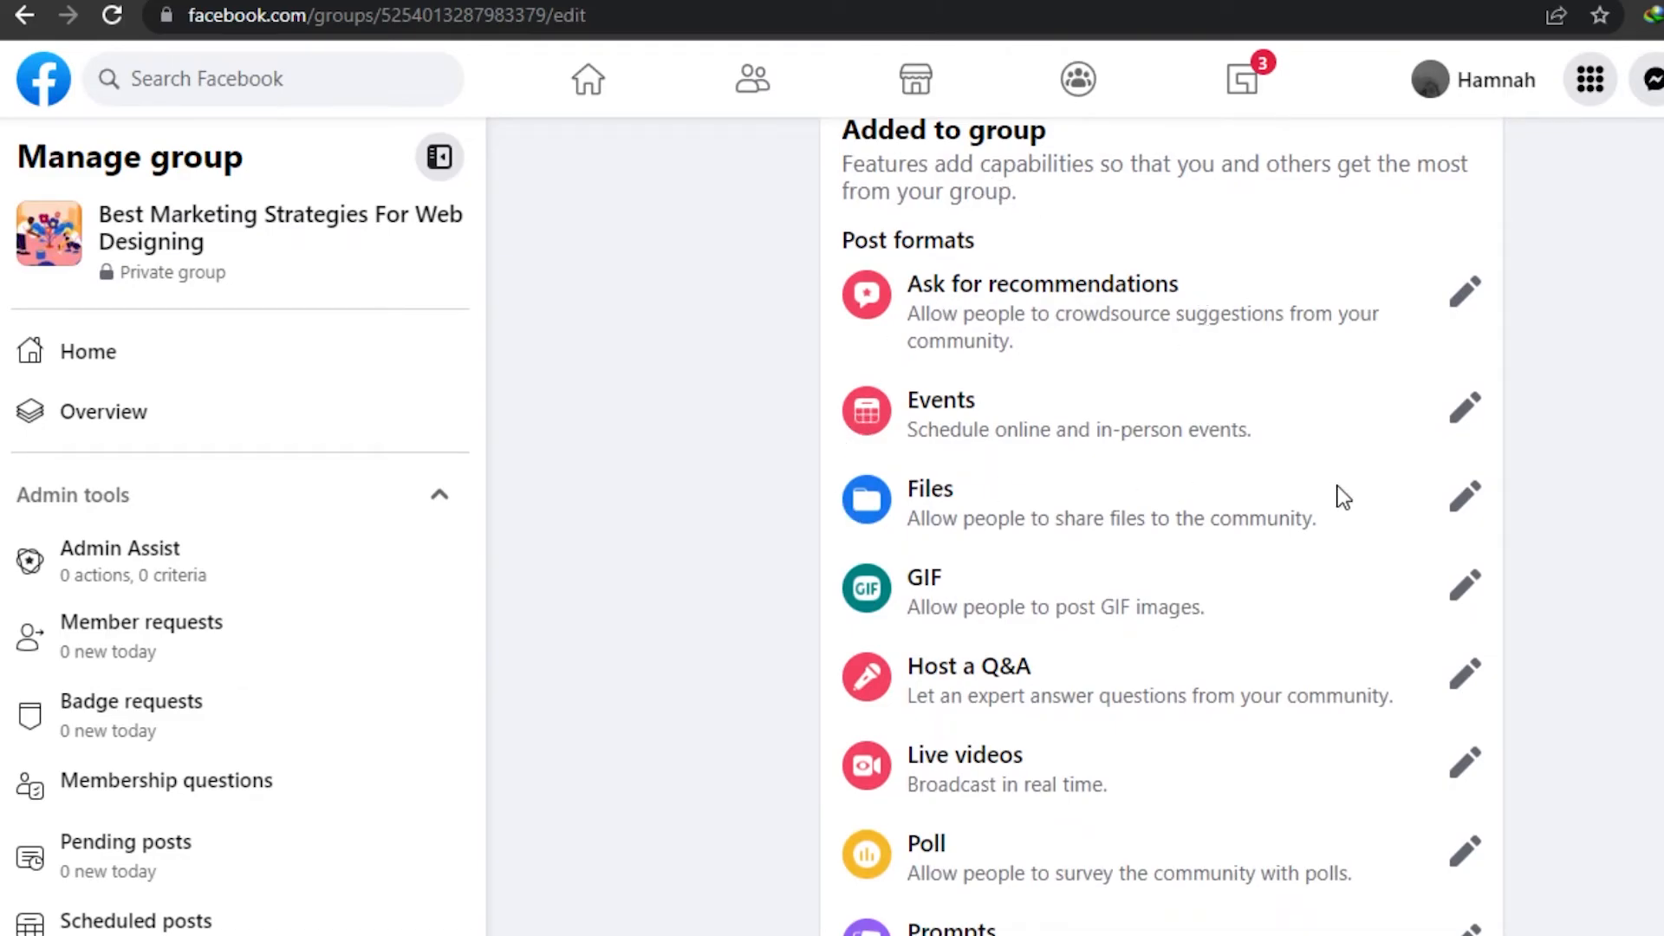
Examine the post formats and badges added to the group, along with the discussion and advanced settings
{"action": "scroll", "coordinate": [1161, 520], "scroll_direction": "down", "scroll_amount": 5}
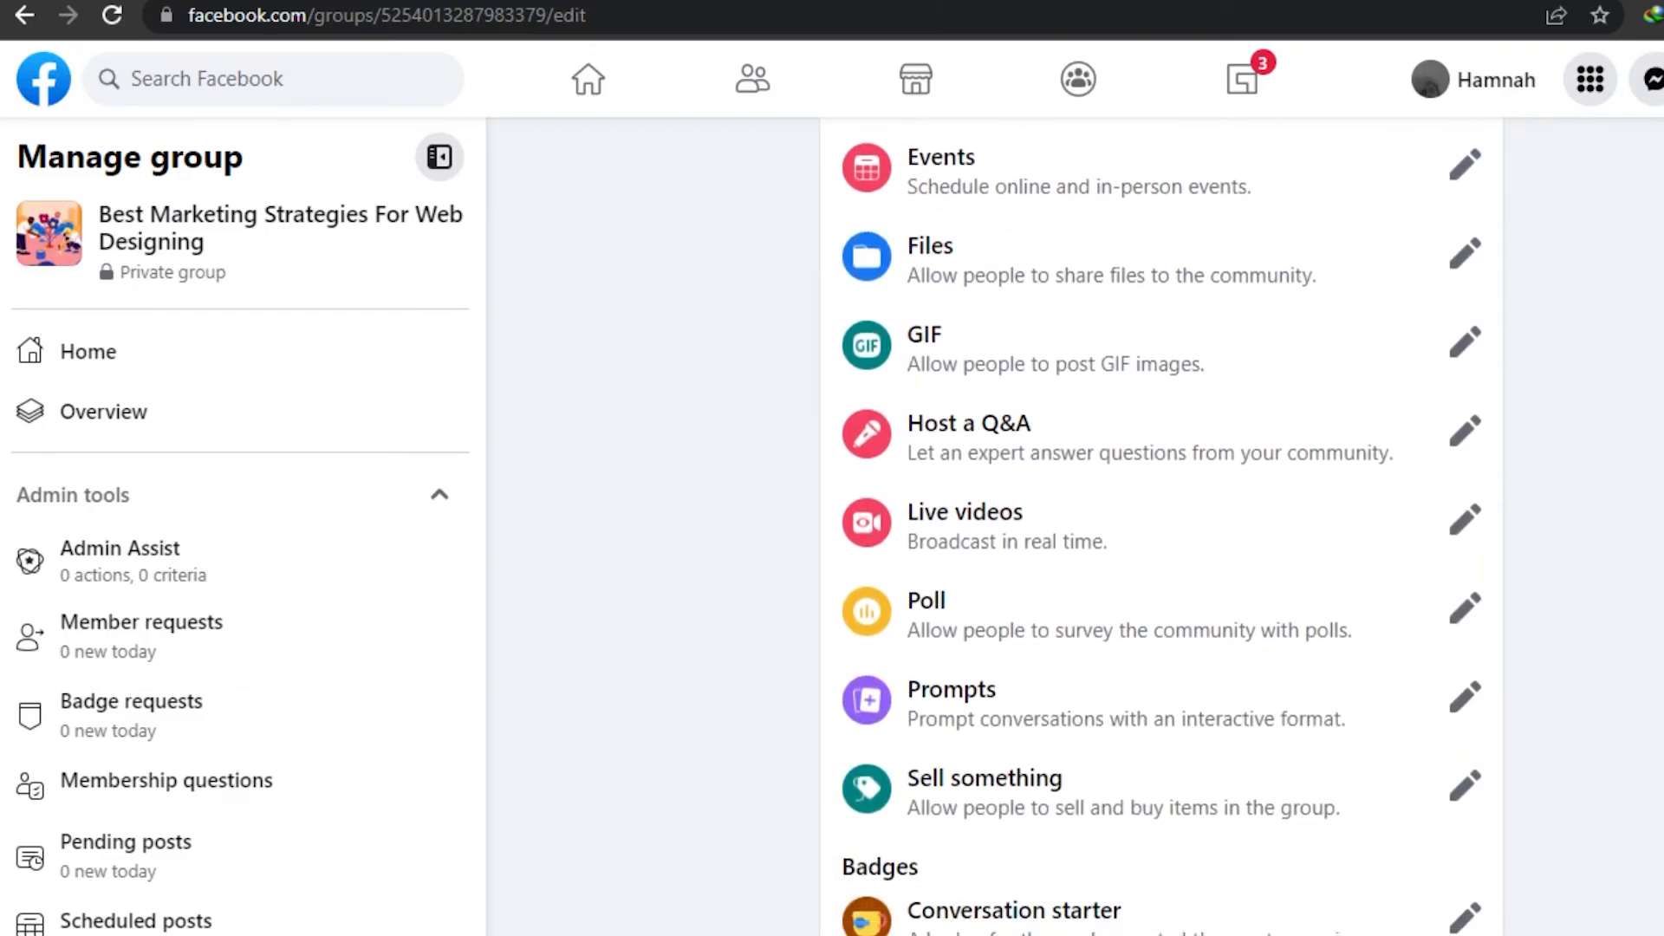
{"action": "scroll", "coordinate": [1162, 520], "scroll_direction": "up", "scroll_amount": 7}
{"action": "scroll", "coordinate": [1096, 326], "scroll_direction": "down", "scroll_amount": 4}
{"action": "scroll", "coordinate": [1096, 326], "scroll_direction": "up", "scroll_amount": 1}
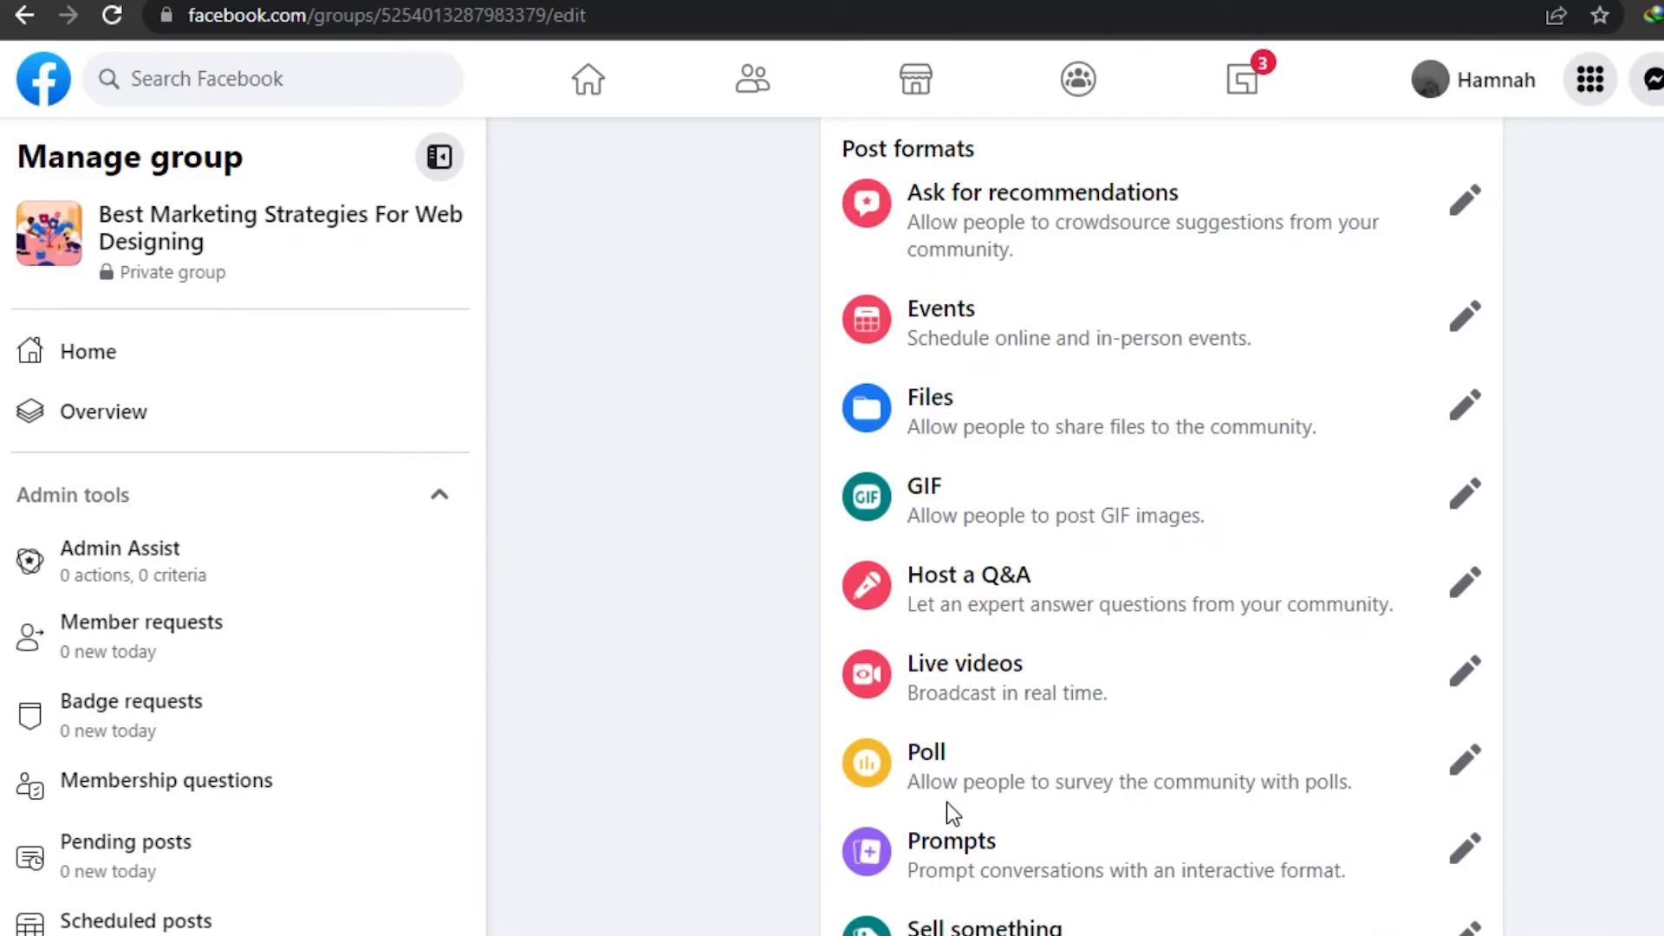
{"action": "scroll", "coordinate": [1162, 520], "scroll_direction": "down", "scroll_amount": 5}
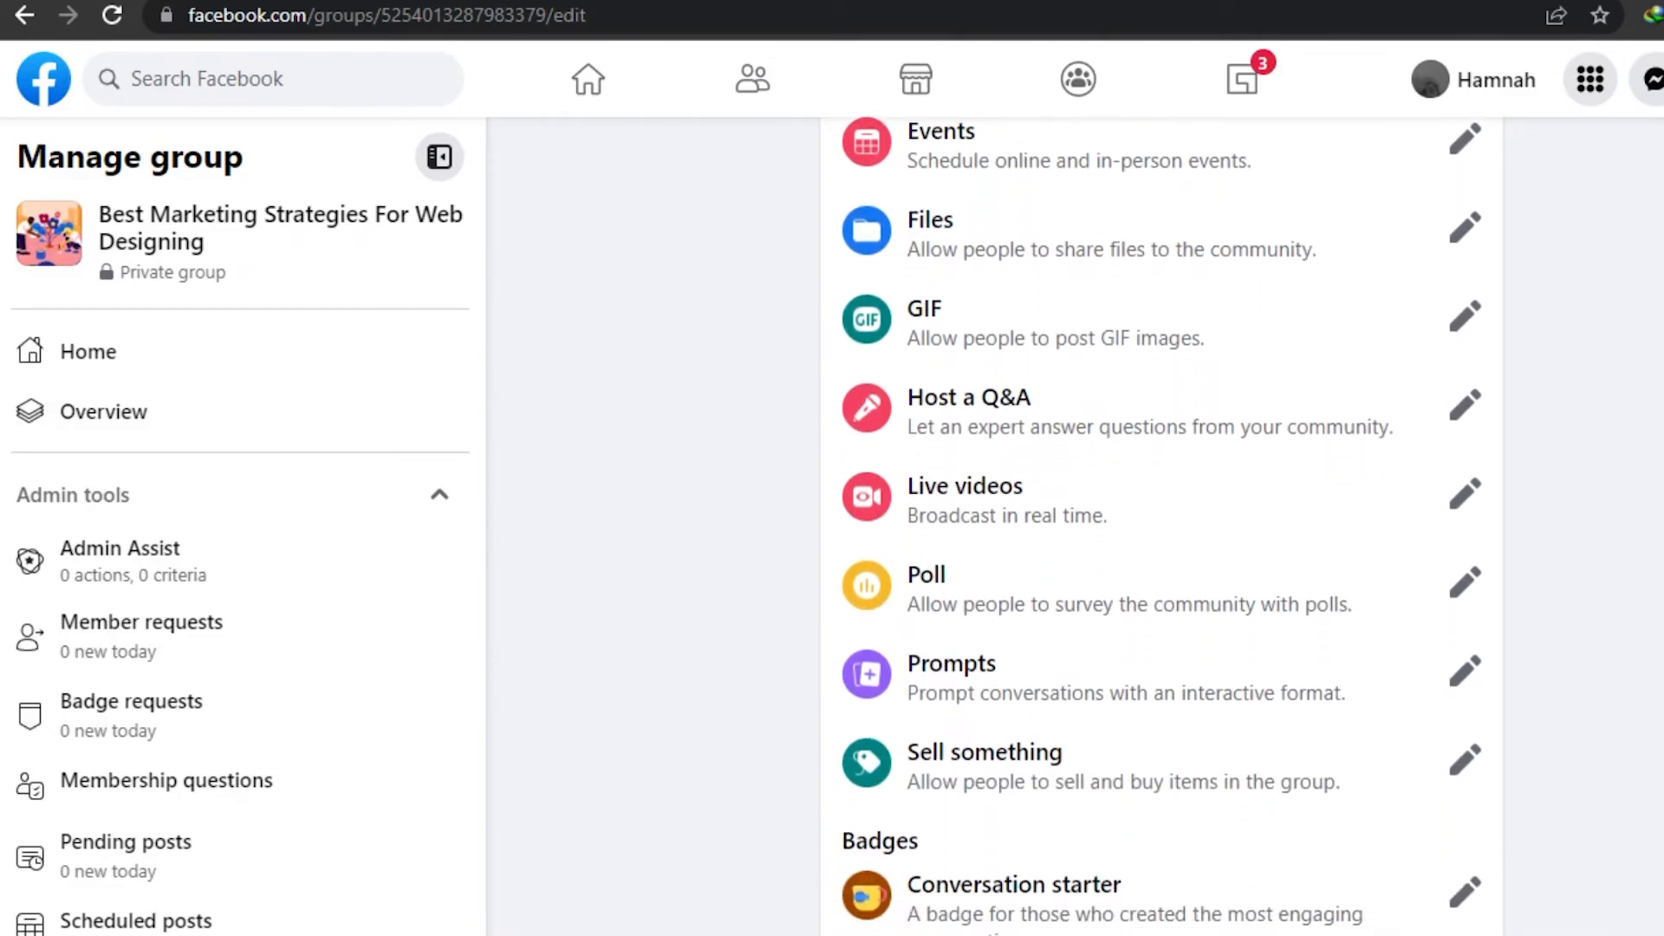
{"action": "scroll", "coordinate": [1161, 520], "scroll_direction": "down", "scroll_amount": 3}
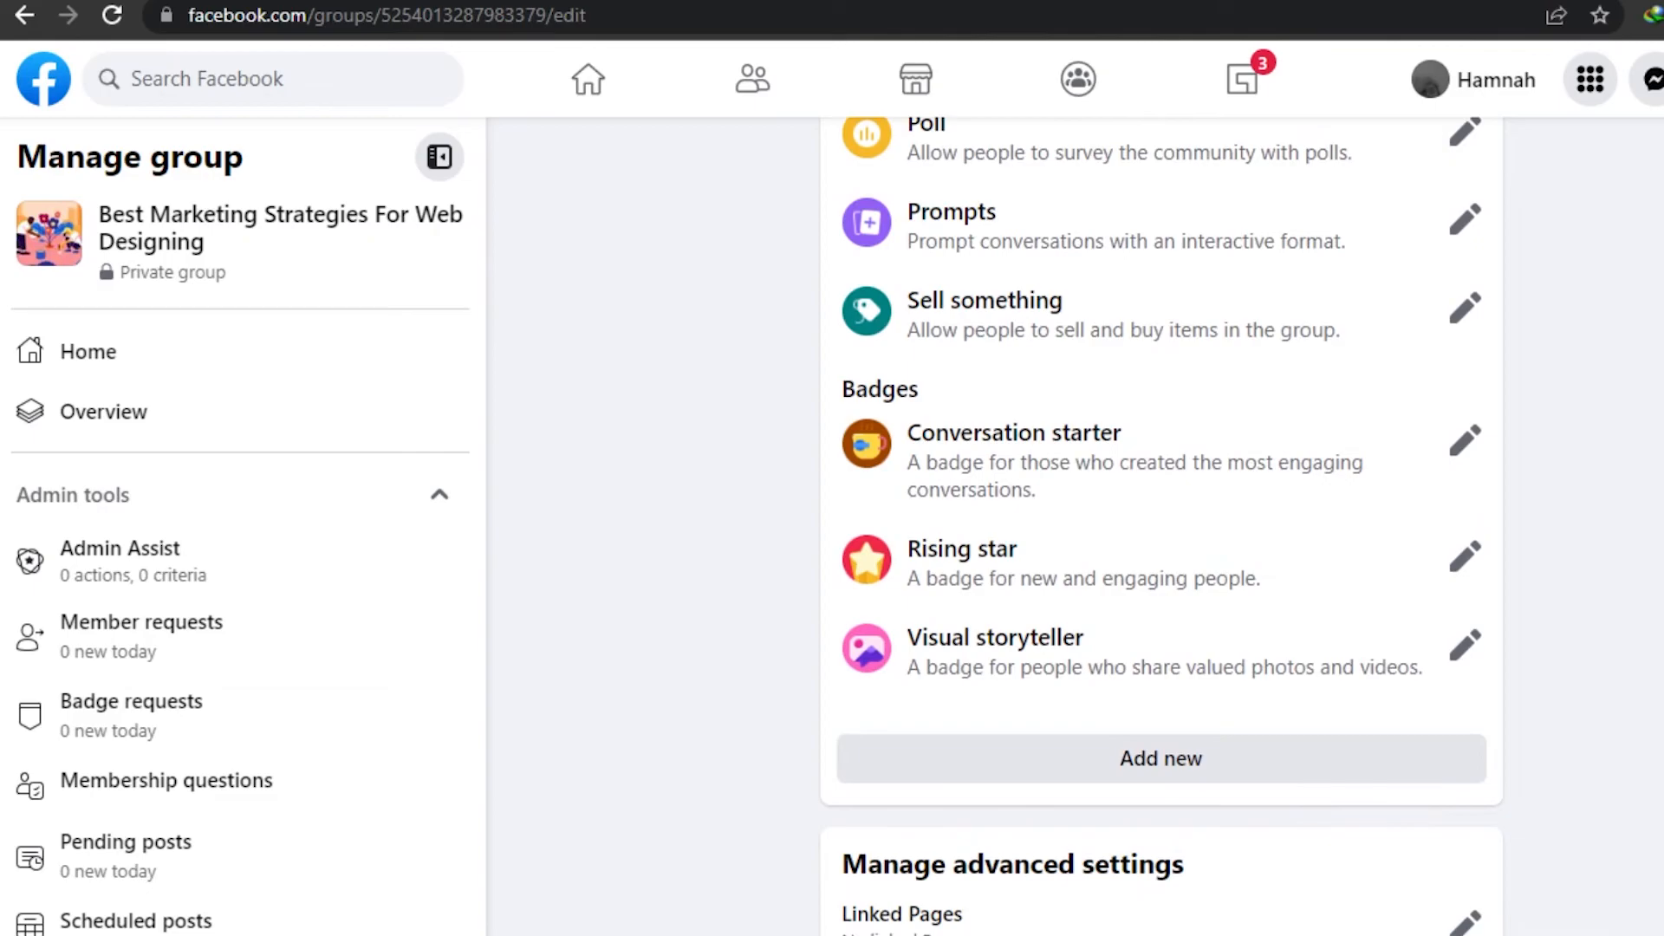
{"action": "scroll", "coordinate": [1161, 520], "scroll_direction": "down", "scroll_amount": 3}
{"action": "scroll", "coordinate": [1161, 520], "scroll_direction": "up", "scroll_amount": 12}
{"action": "scroll", "coordinate": [1161, 520], "scroll_direction": "up", "scroll_amount": 10}
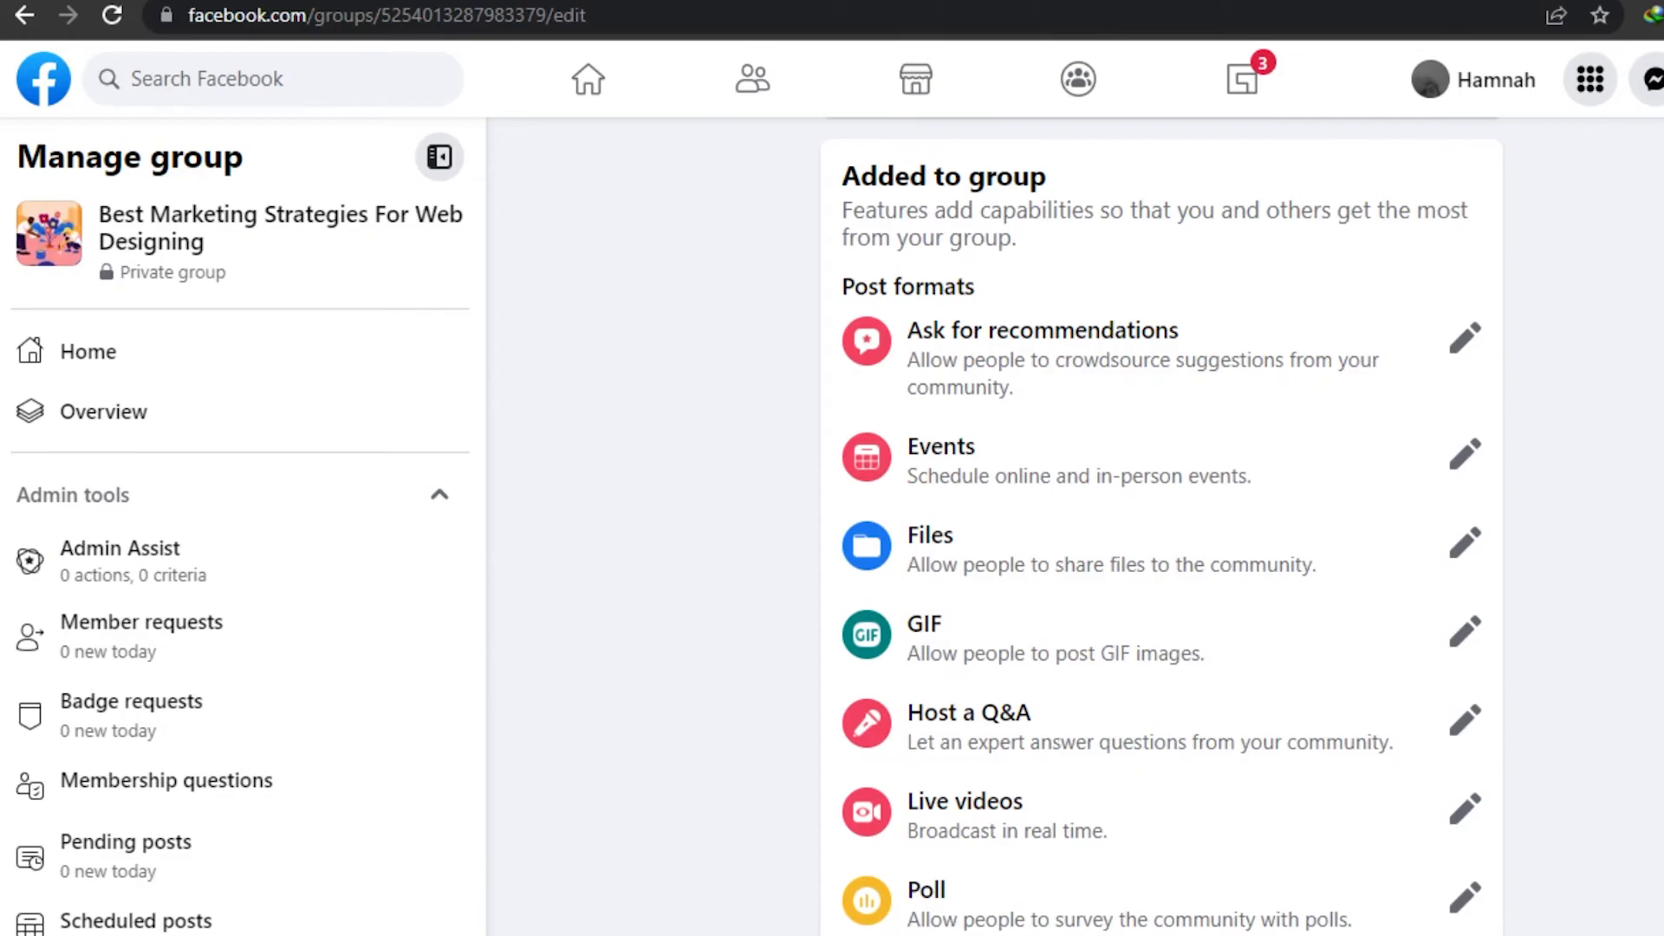
{"action": "scroll", "coordinate": [1162, 525], "scroll_direction": "down", "scroll_amount": 1}
{"action": "scroll", "coordinate": [1471, 557], "scroll_direction": "up", "scroll_amount": 5}
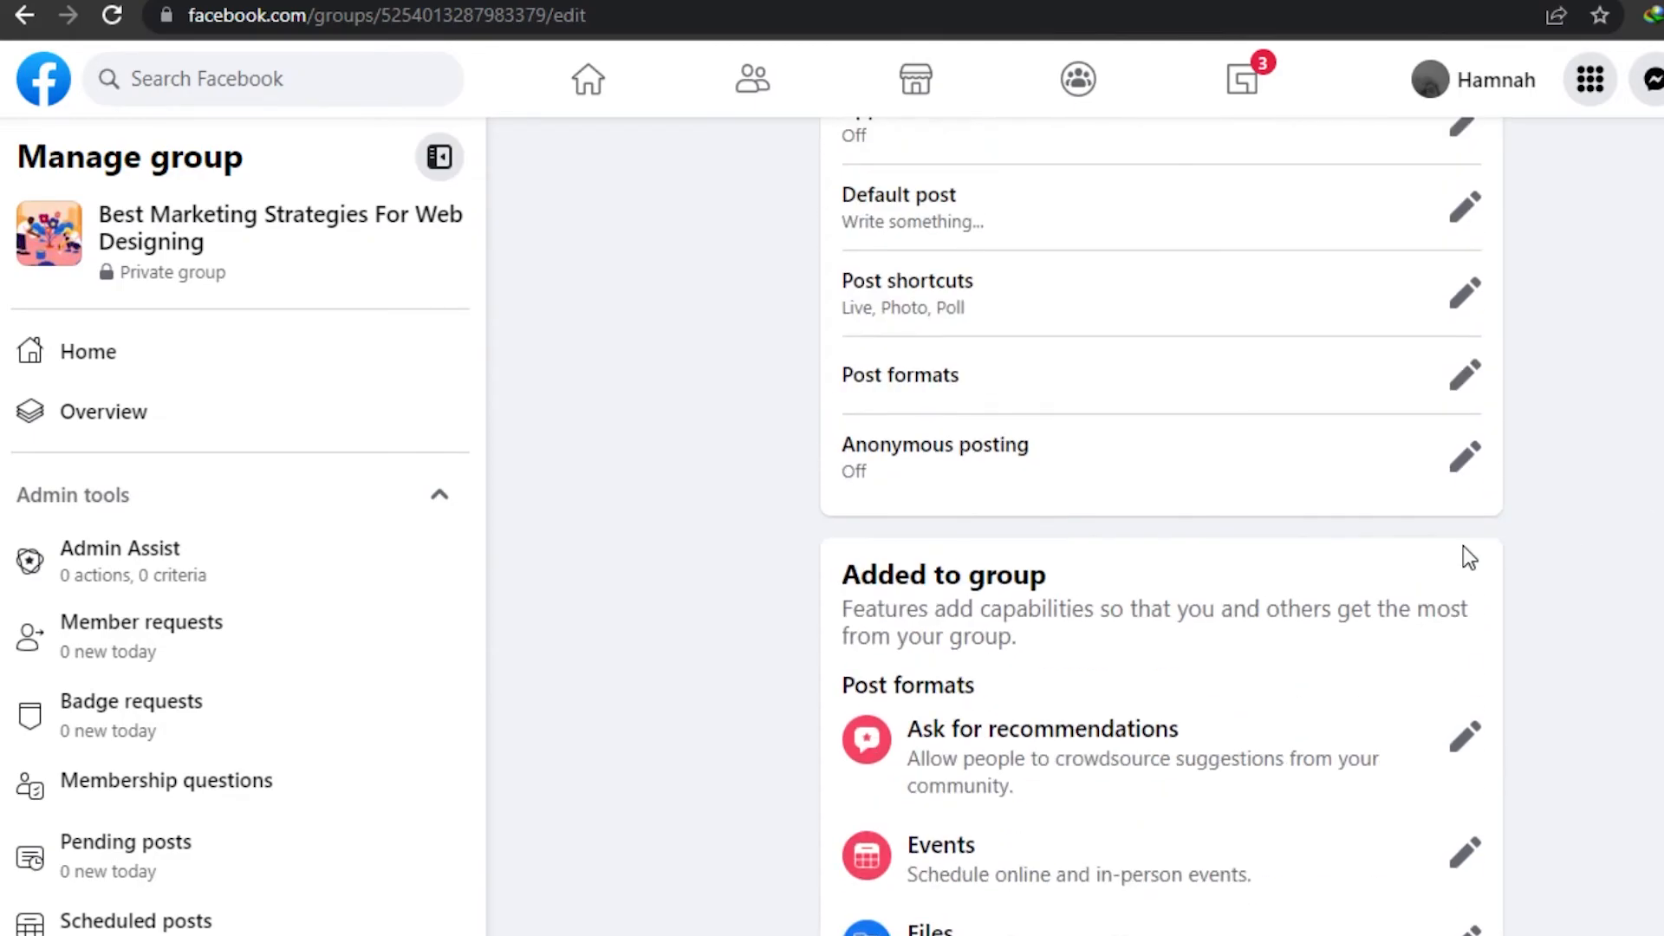
{"action": "scroll", "coordinate": [1471, 557], "scroll_direction": "down", "scroll_amount": 9}
{"action": "scroll", "coordinate": [1161, 525], "scroll_direction": "down", "scroll_amount": 7}
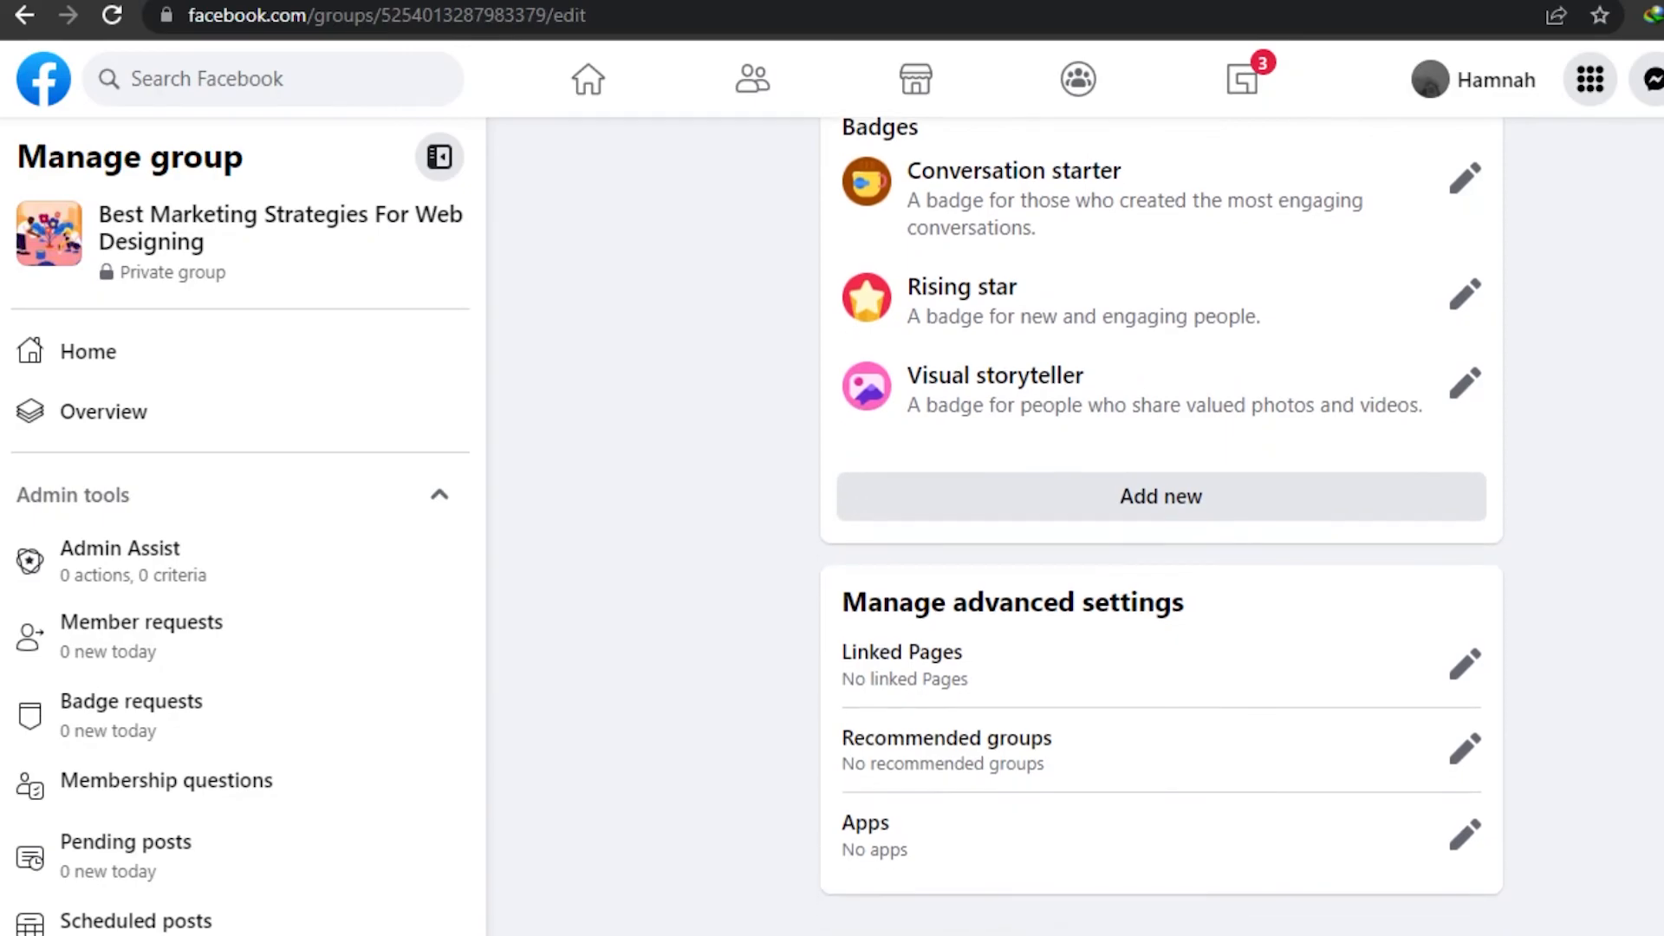
Set the group's primary colour to the crimson red swatch and save it
{"action": "scroll", "coordinate": [1161, 525], "scroll_direction": "up", "scroll_amount": 15}
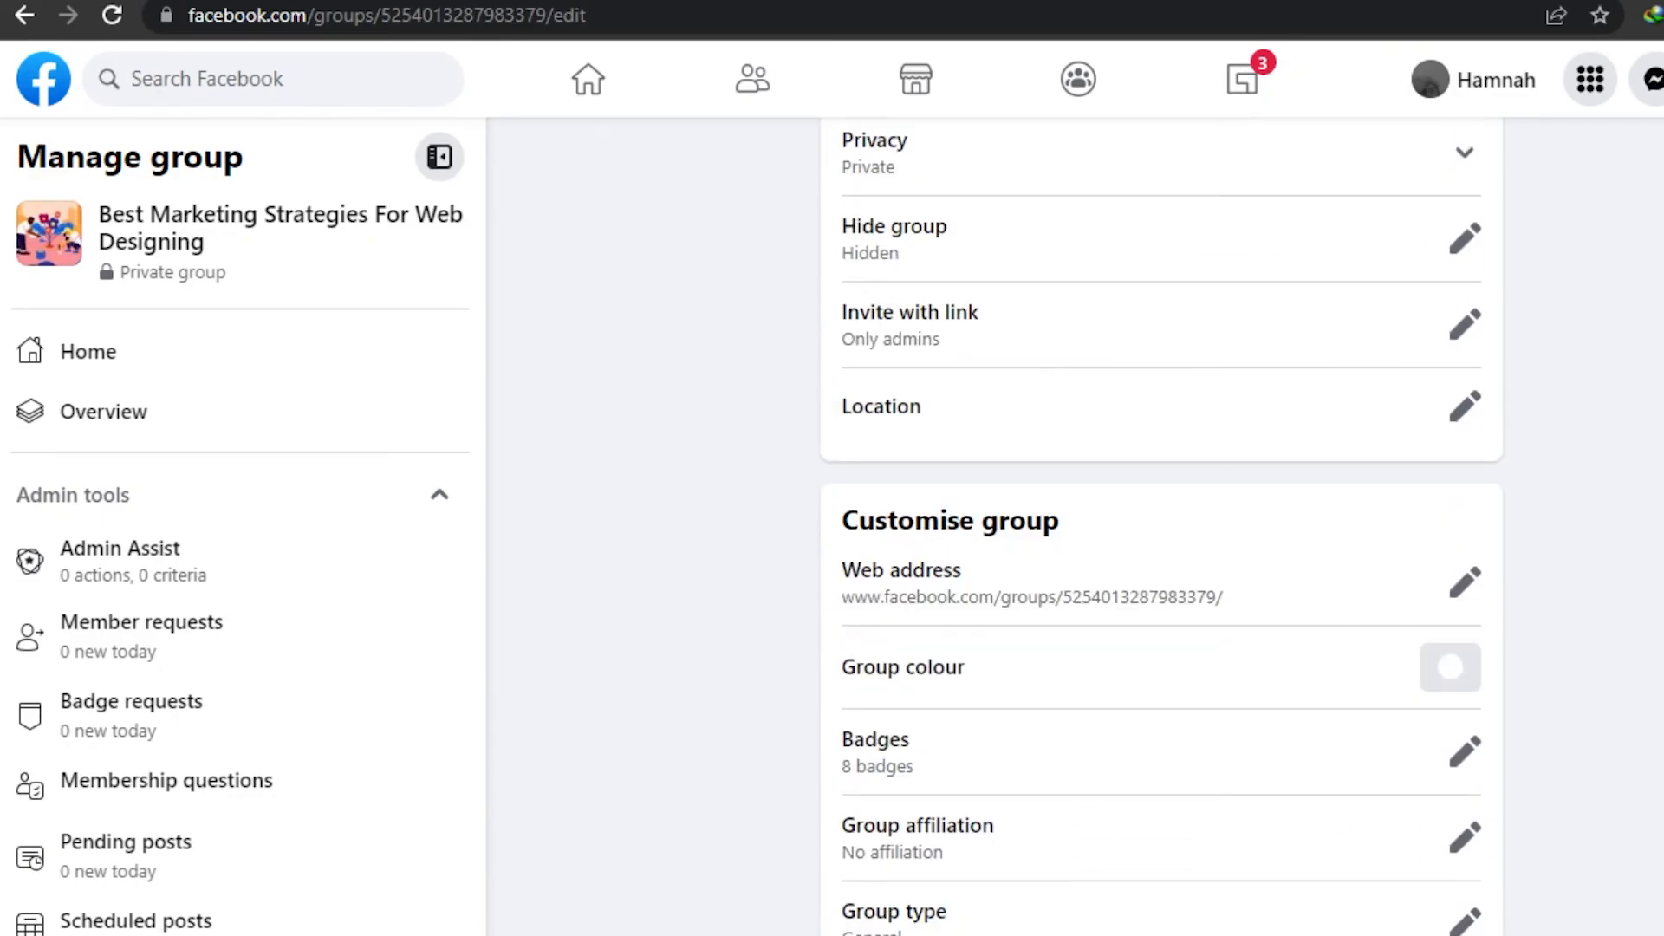
{"action": "scroll", "coordinate": [1307, 227], "scroll_direction": "down", "scroll_amount": 4}
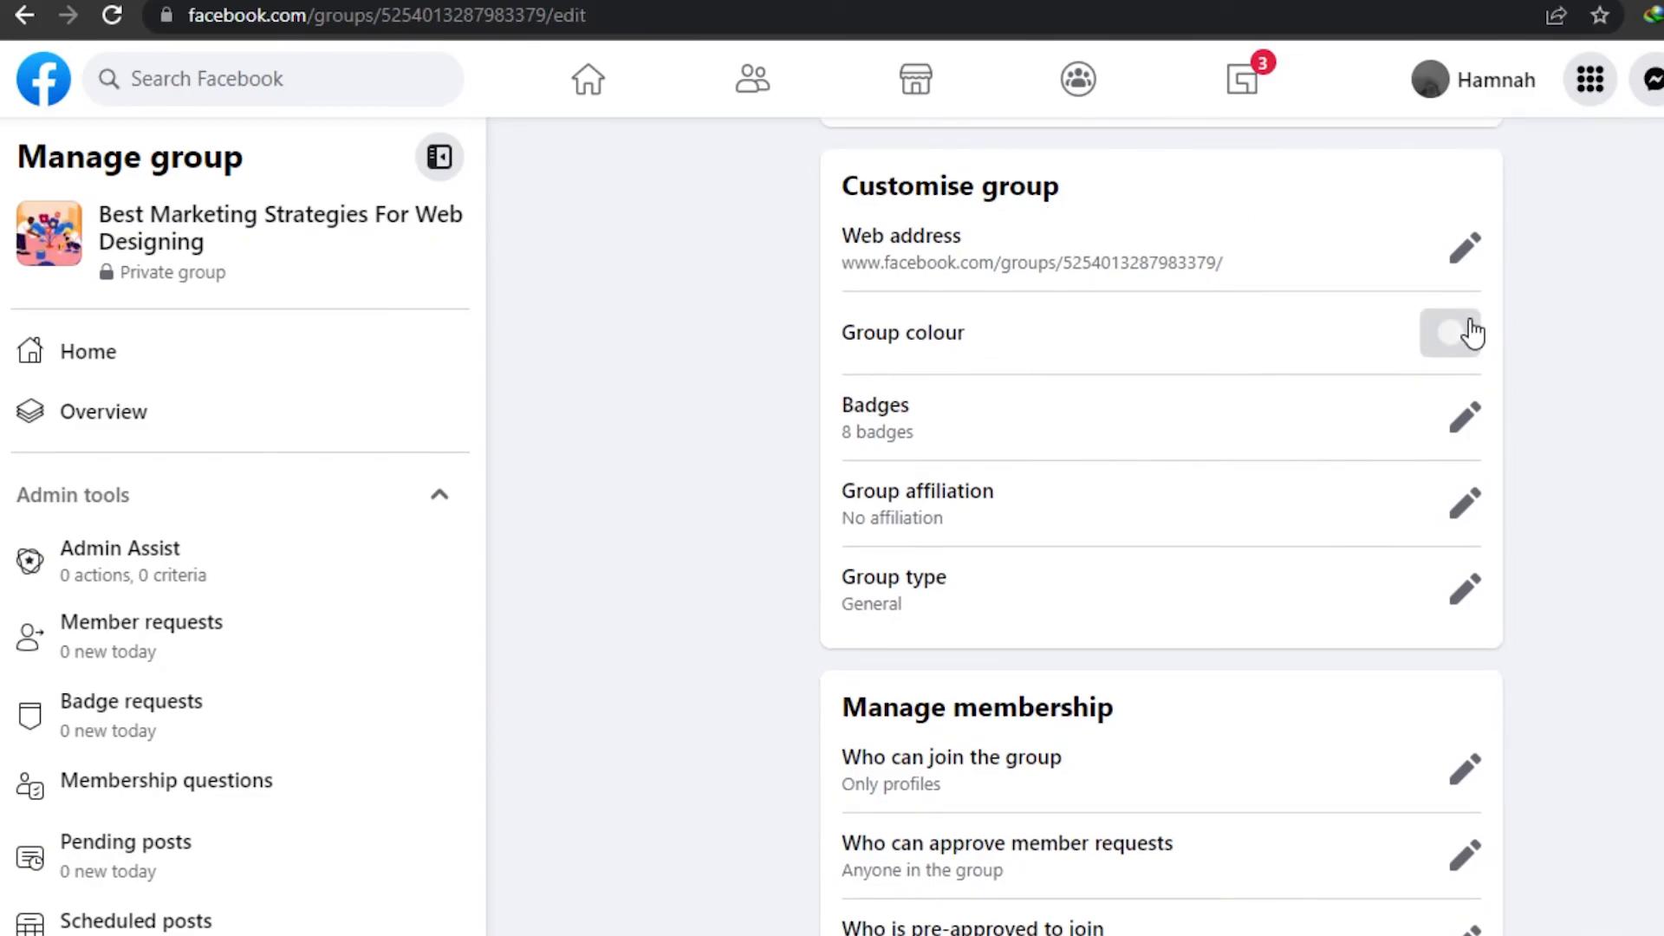
{"action": "left_click", "coordinate": [1442, 351]}
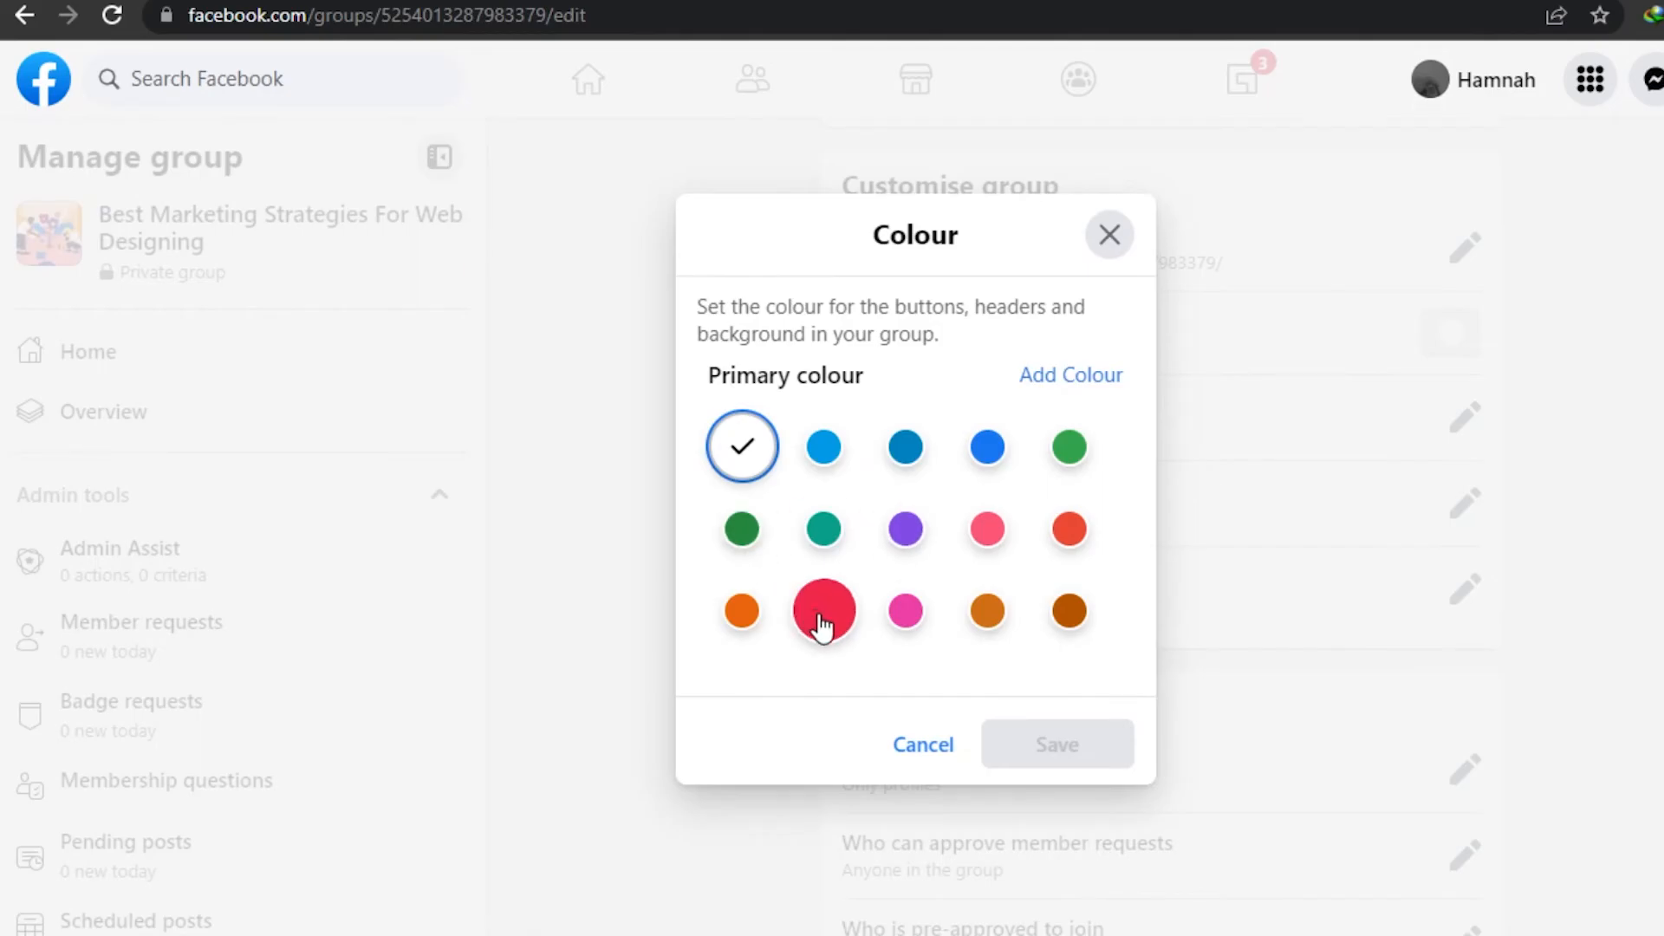
{"action": "left_click", "coordinate": [823, 611]}
{"action": "left_click", "coordinate": [1021, 848]}
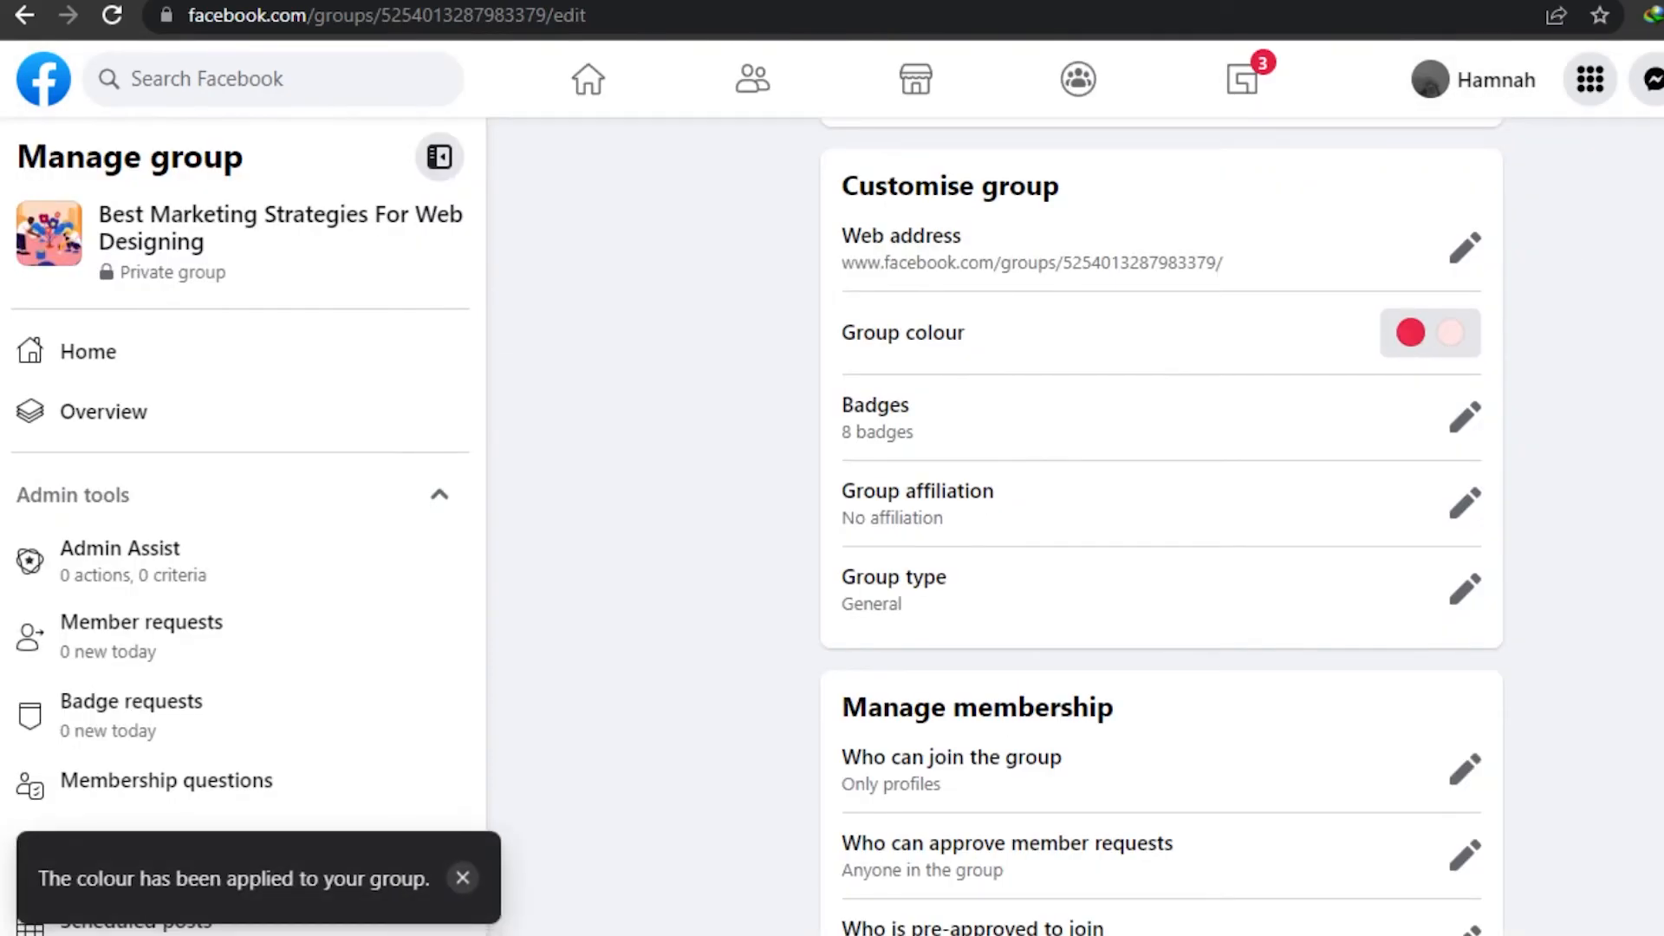
Return to the group's home page and review its cover, discussion, featured, setup and About sections in the new colour
{"action": "scroll", "coordinate": [1066, 130], "scroll_direction": "up", "scroll_amount": 5}
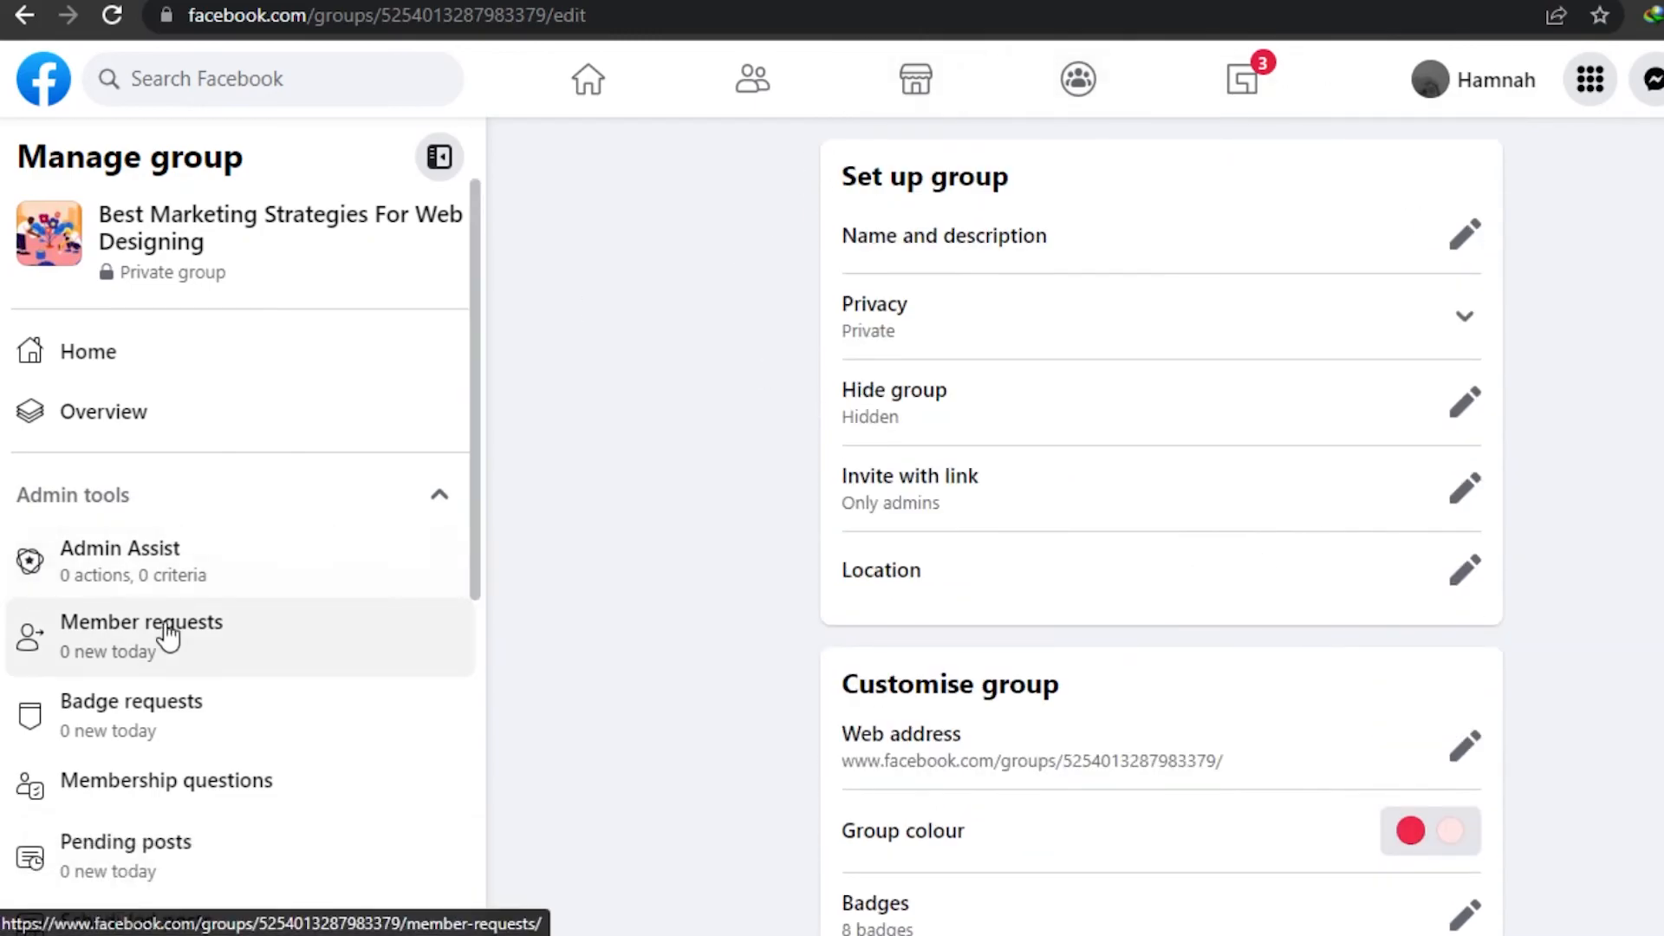
{"action": "left_click", "coordinate": [181, 351]}
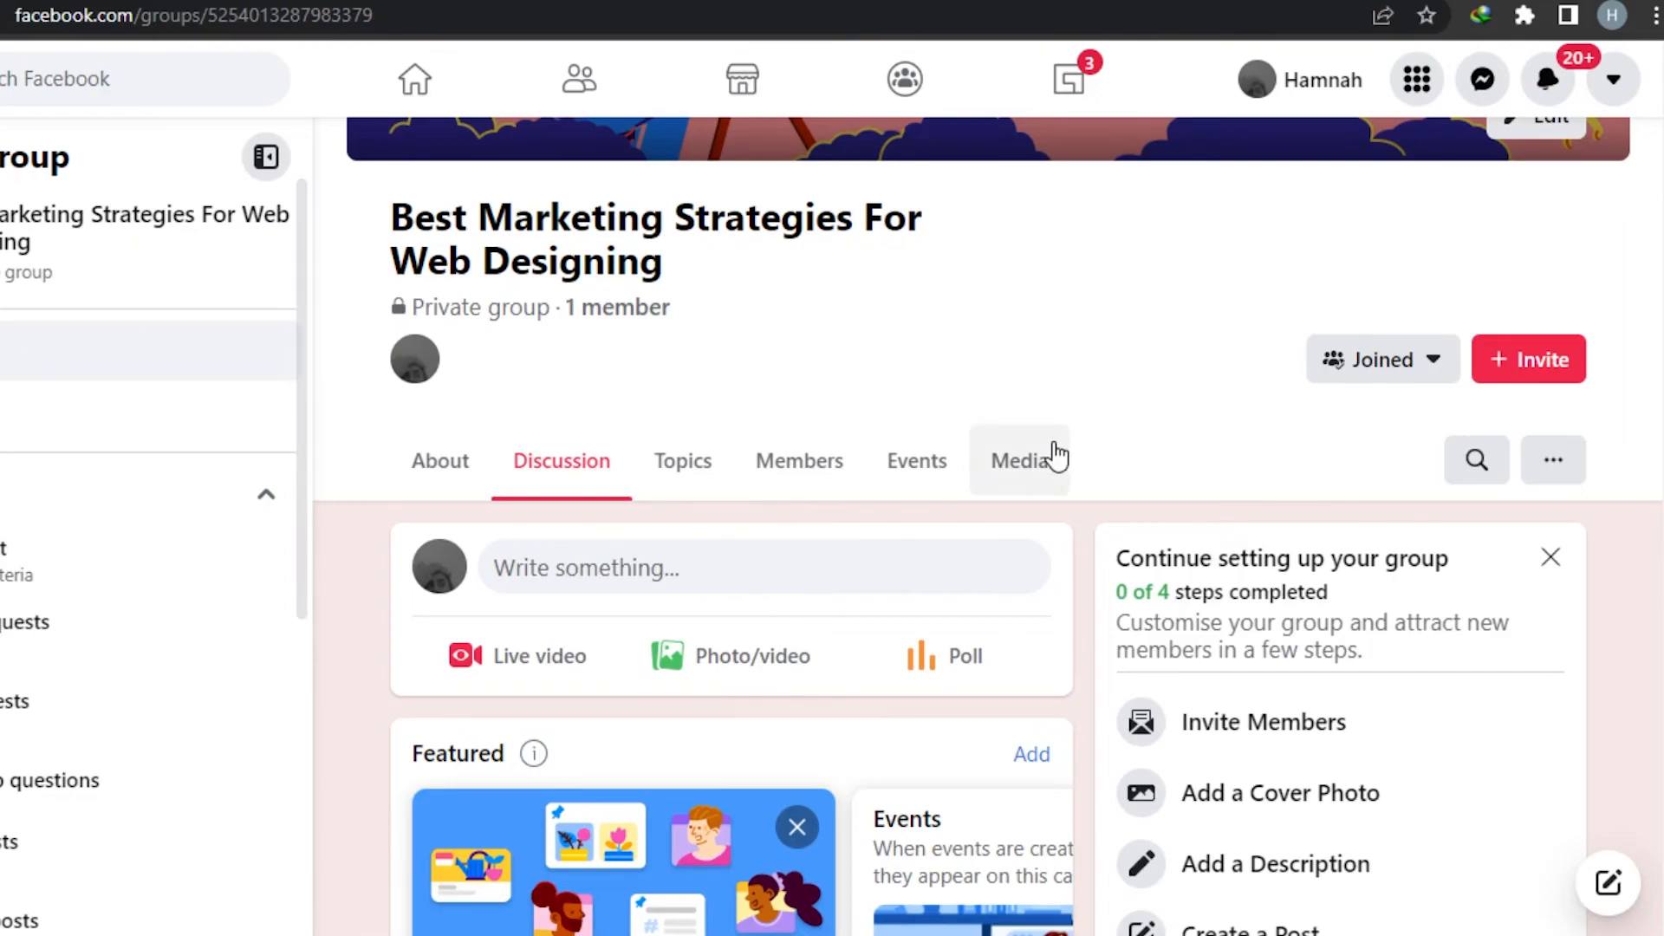
{"action": "scroll", "coordinate": [1411, 397], "scroll_direction": "down", "scroll_amount": 5}
{"action": "scroll", "coordinate": [731, 563], "scroll_direction": "down", "scroll_amount": 3}
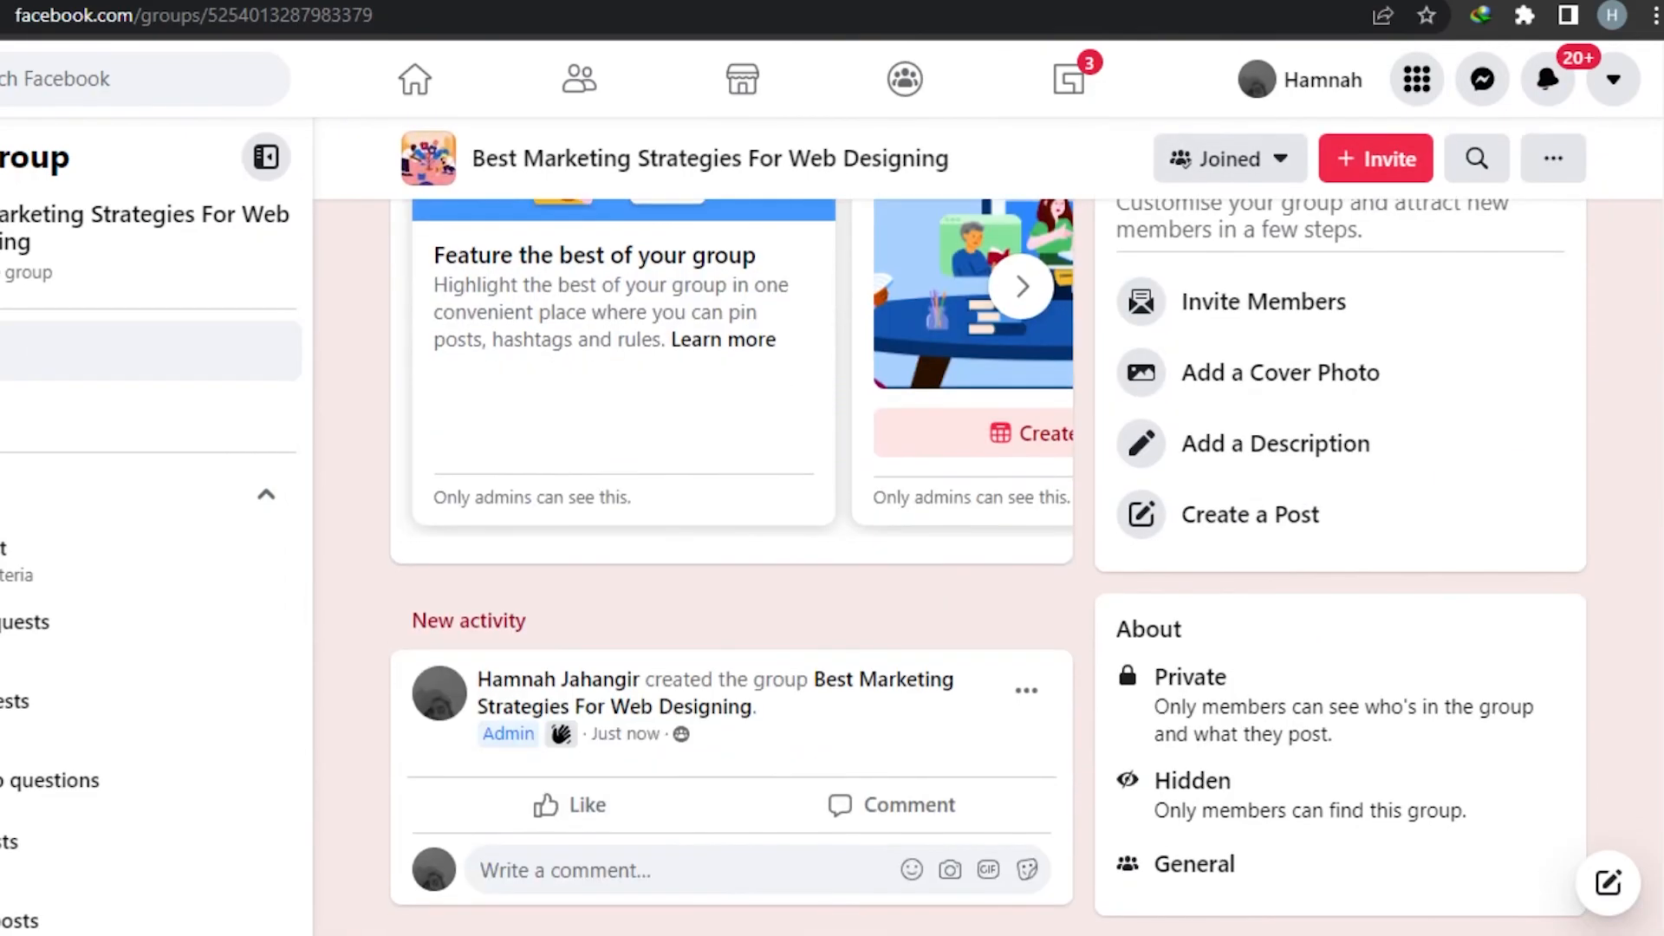
{"action": "scroll", "coordinate": [988, 567], "scroll_direction": "up", "scroll_amount": 1}
{"action": "scroll", "coordinate": [988, 567], "scroll_direction": "down", "scroll_amount": 1}
{"action": "scroll", "coordinate": [988, 525], "scroll_direction": "up", "scroll_amount": 10}
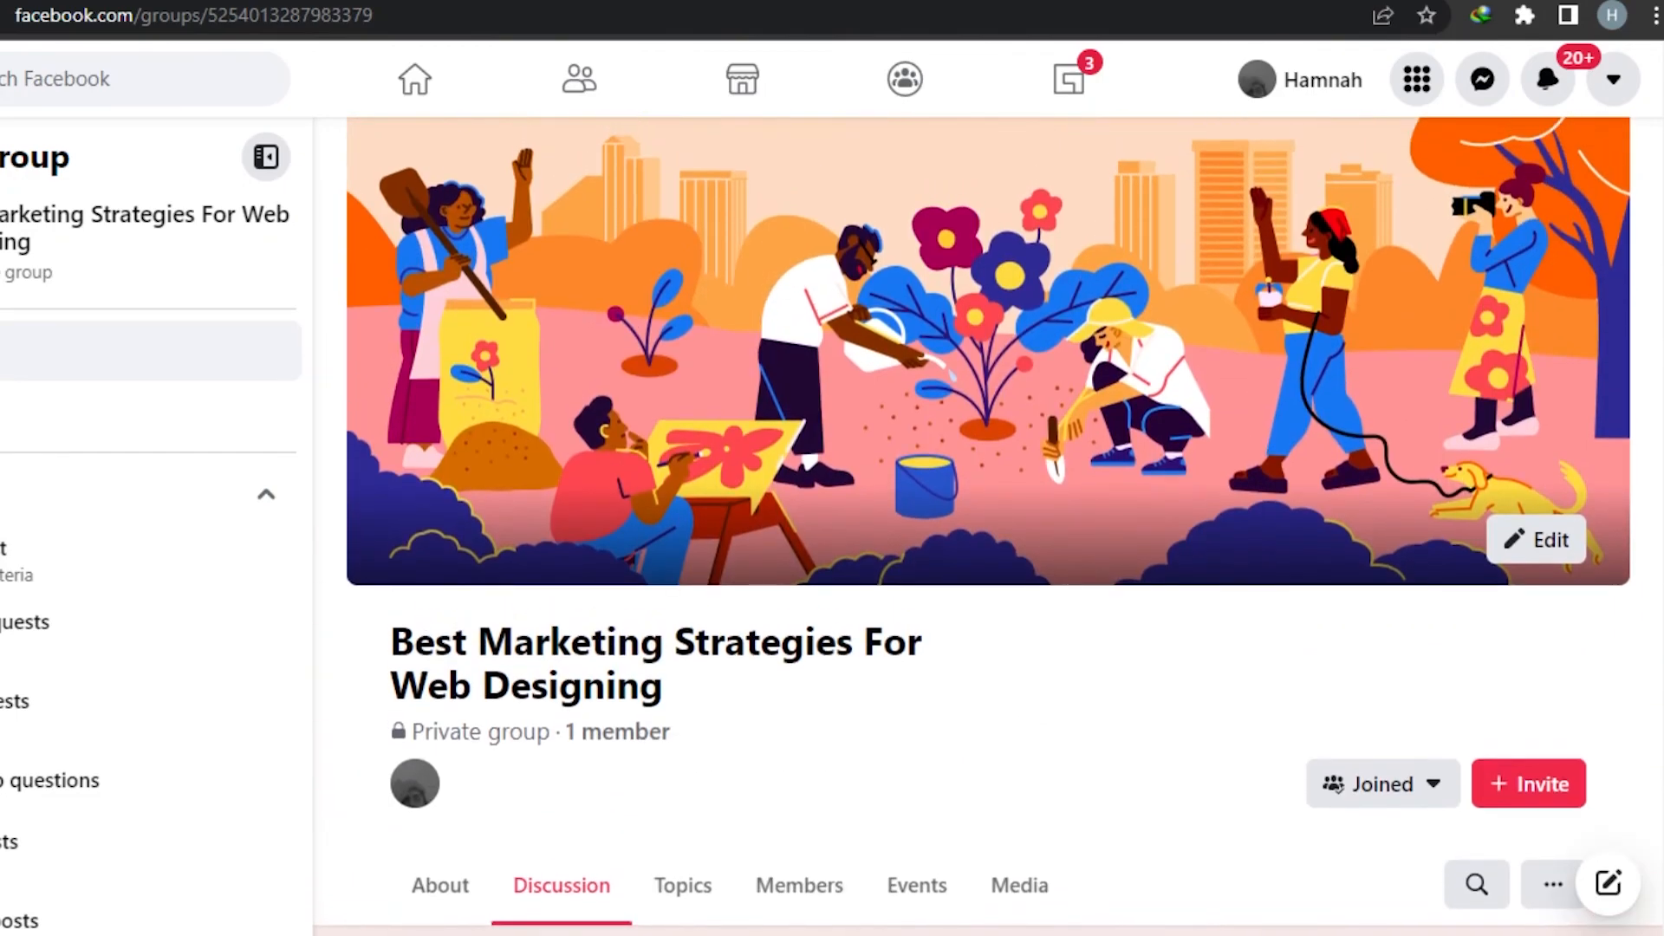
{"action": "scroll", "coordinate": [988, 525], "scroll_direction": "down", "scroll_amount": 2}
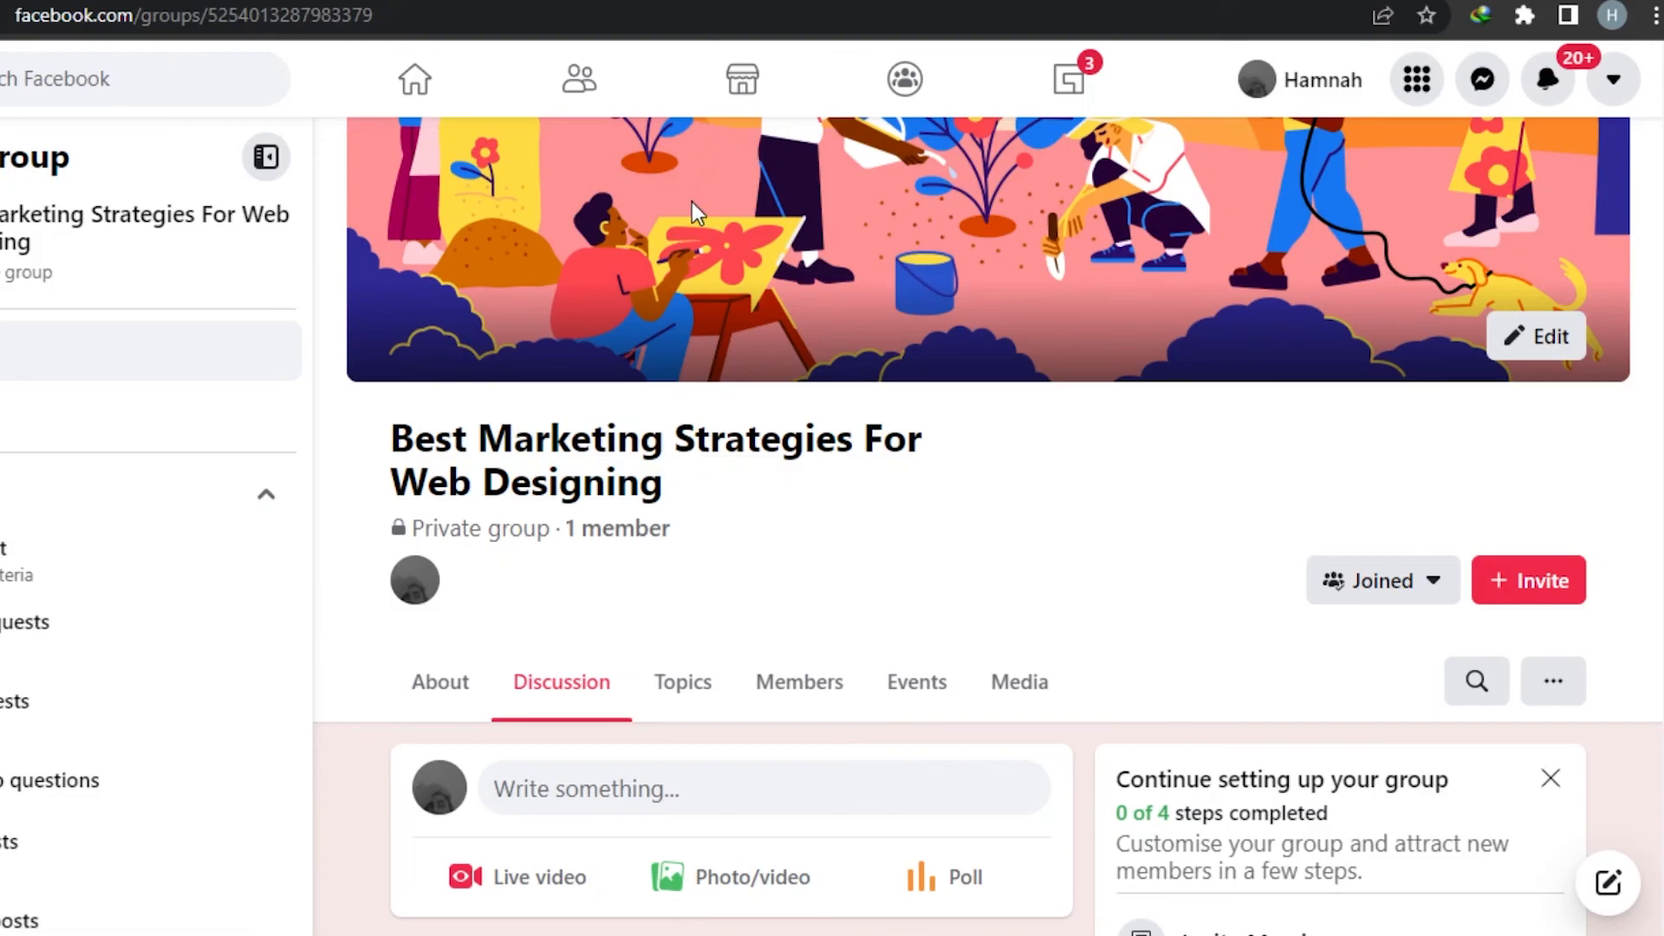
{"action": "scroll", "coordinate": [988, 525], "scroll_direction": "up", "scroll_amount": 2}
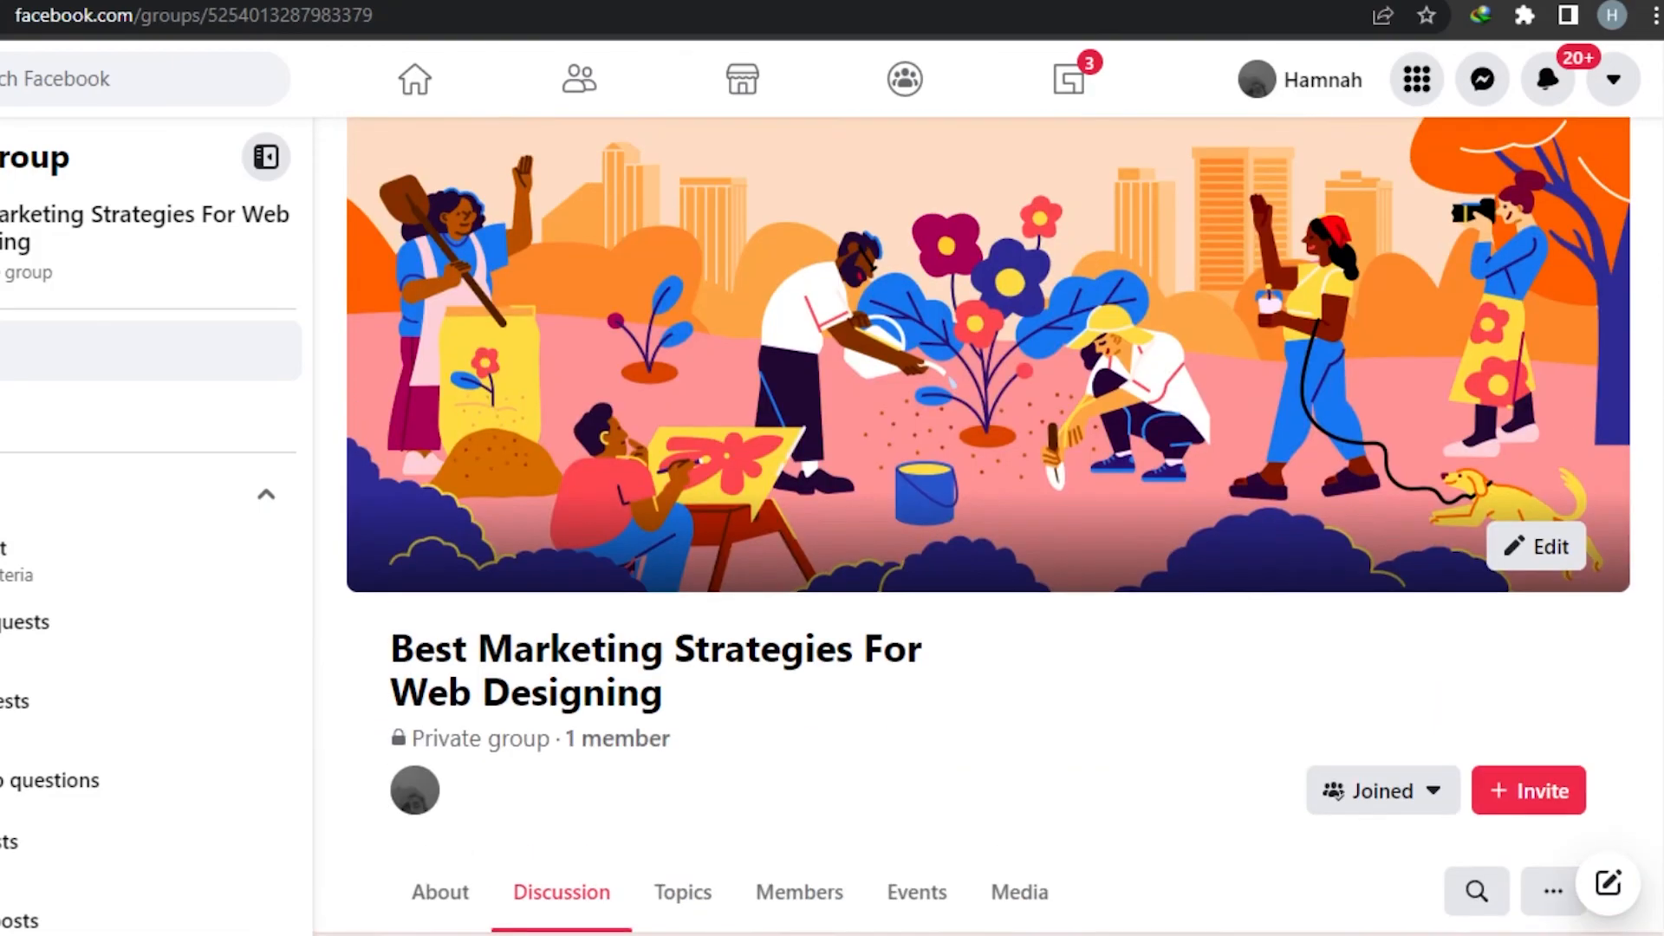
{"action": "scroll", "coordinate": [988, 525], "scroll_direction": "down", "scroll_amount": 9}
{"action": "scroll", "coordinate": [988, 526], "scroll_direction": "up", "scroll_amount": 7}
{"action": "scroll", "coordinate": [988, 525], "scroll_direction": "up", "scroll_amount": 1}
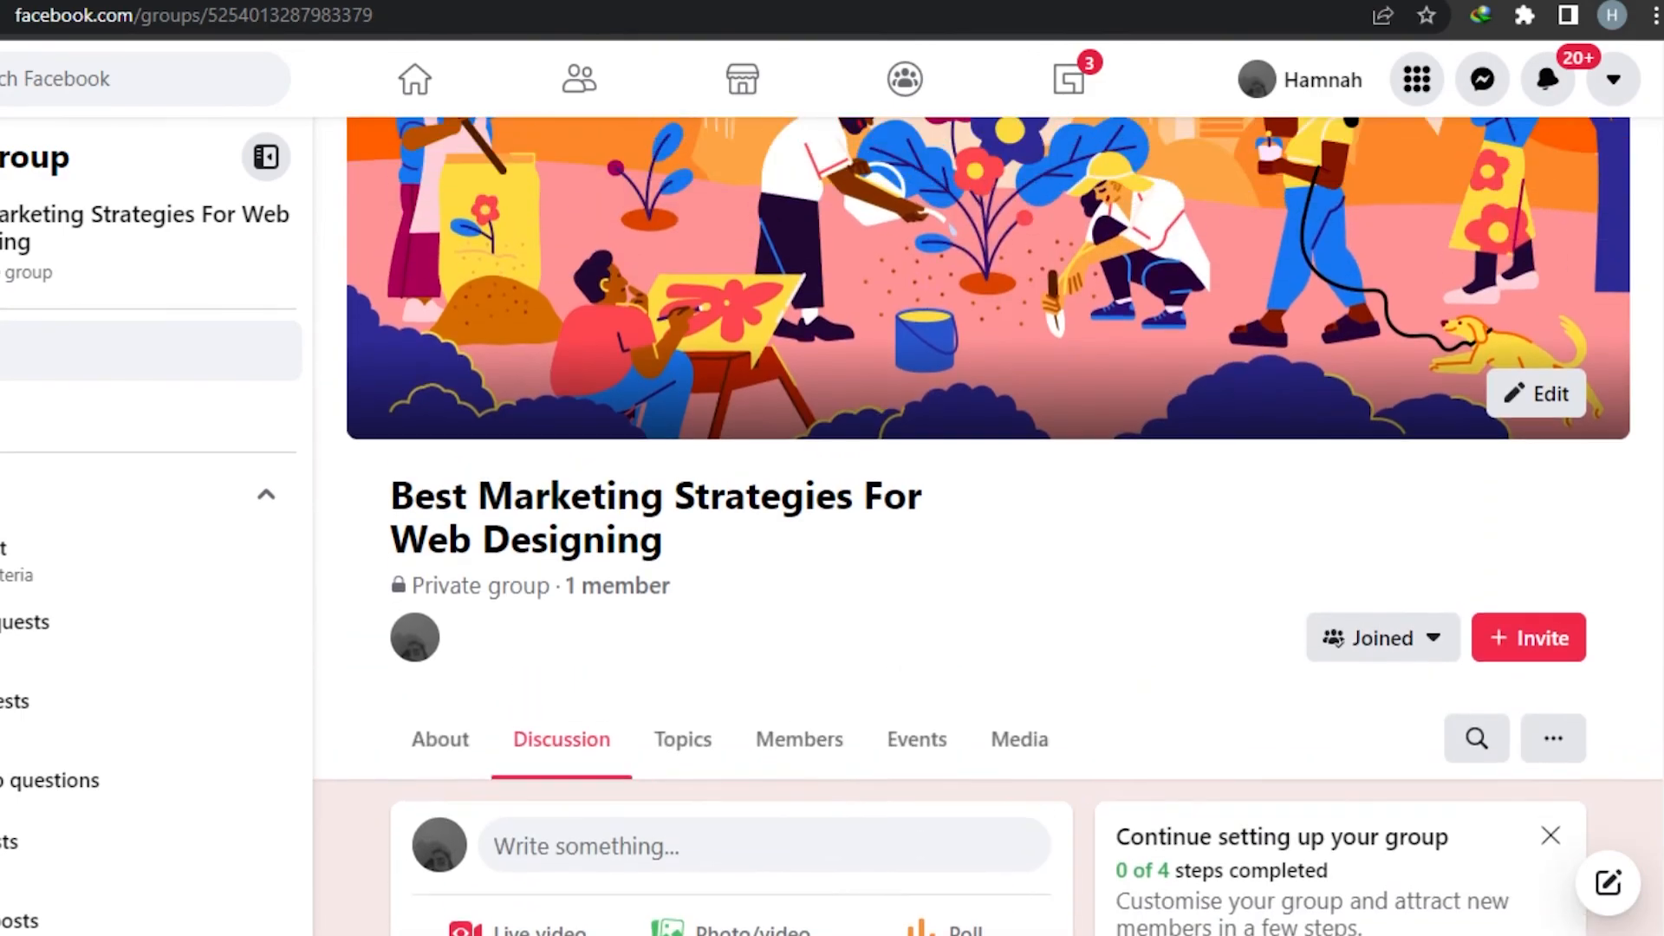
View the group's additional options, such as member requests, badges and pausing, close them and look over the home page
{"action": "left_click", "coordinate": [1555, 707]}
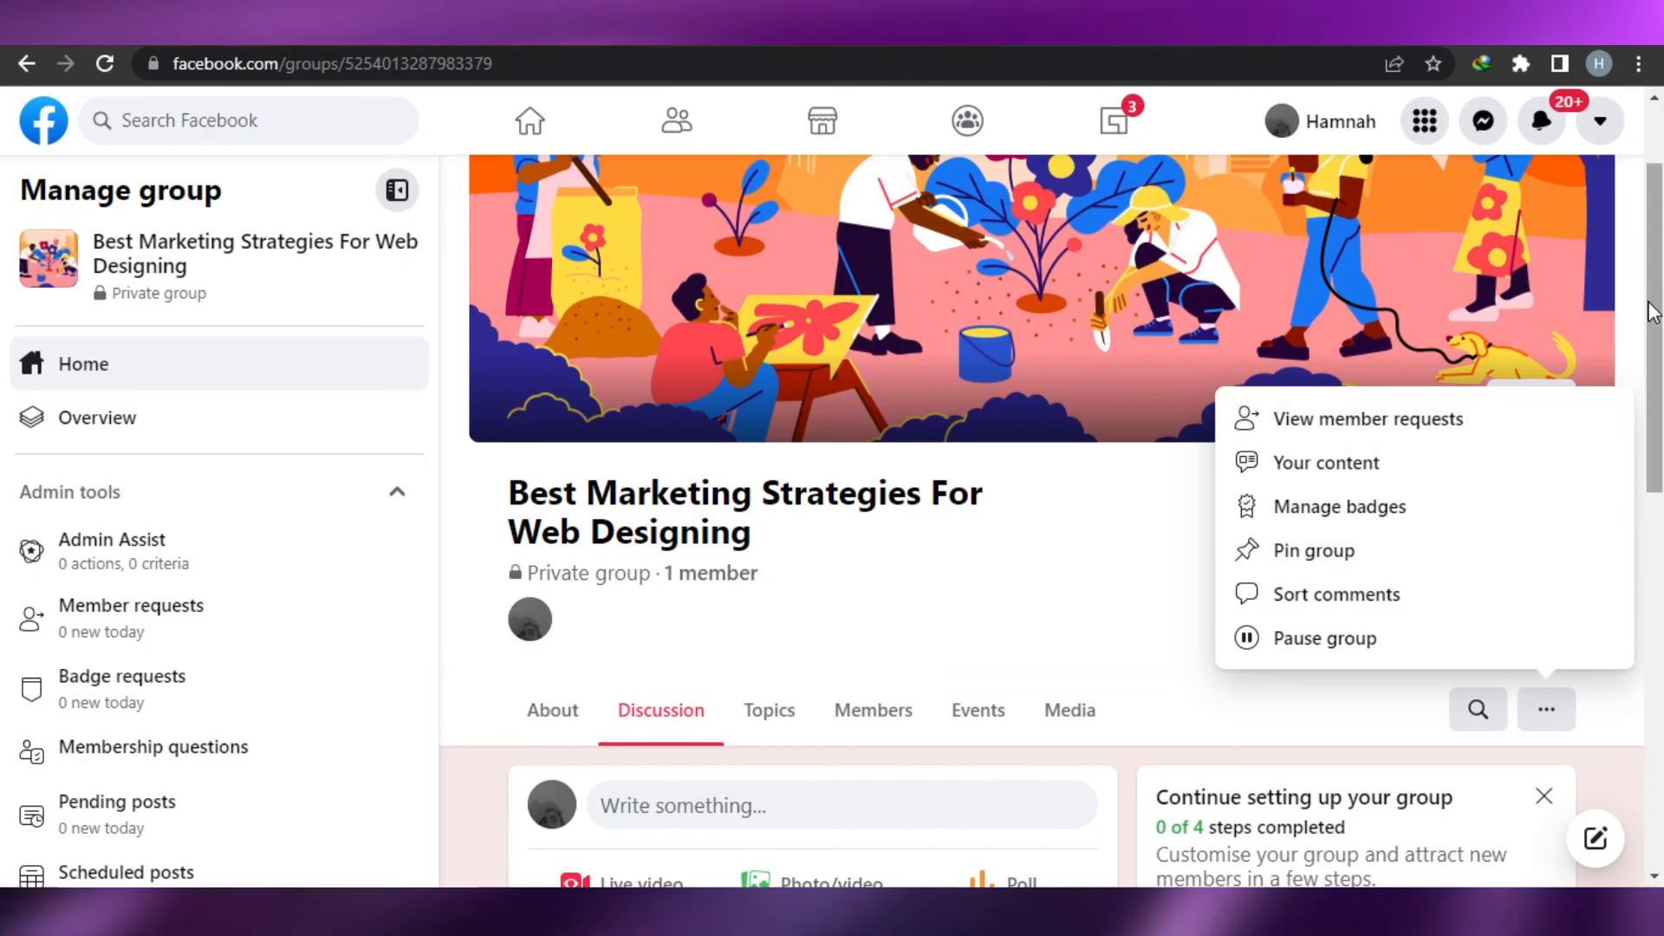
{"action": "left_click", "coordinate": [1602, 367]}
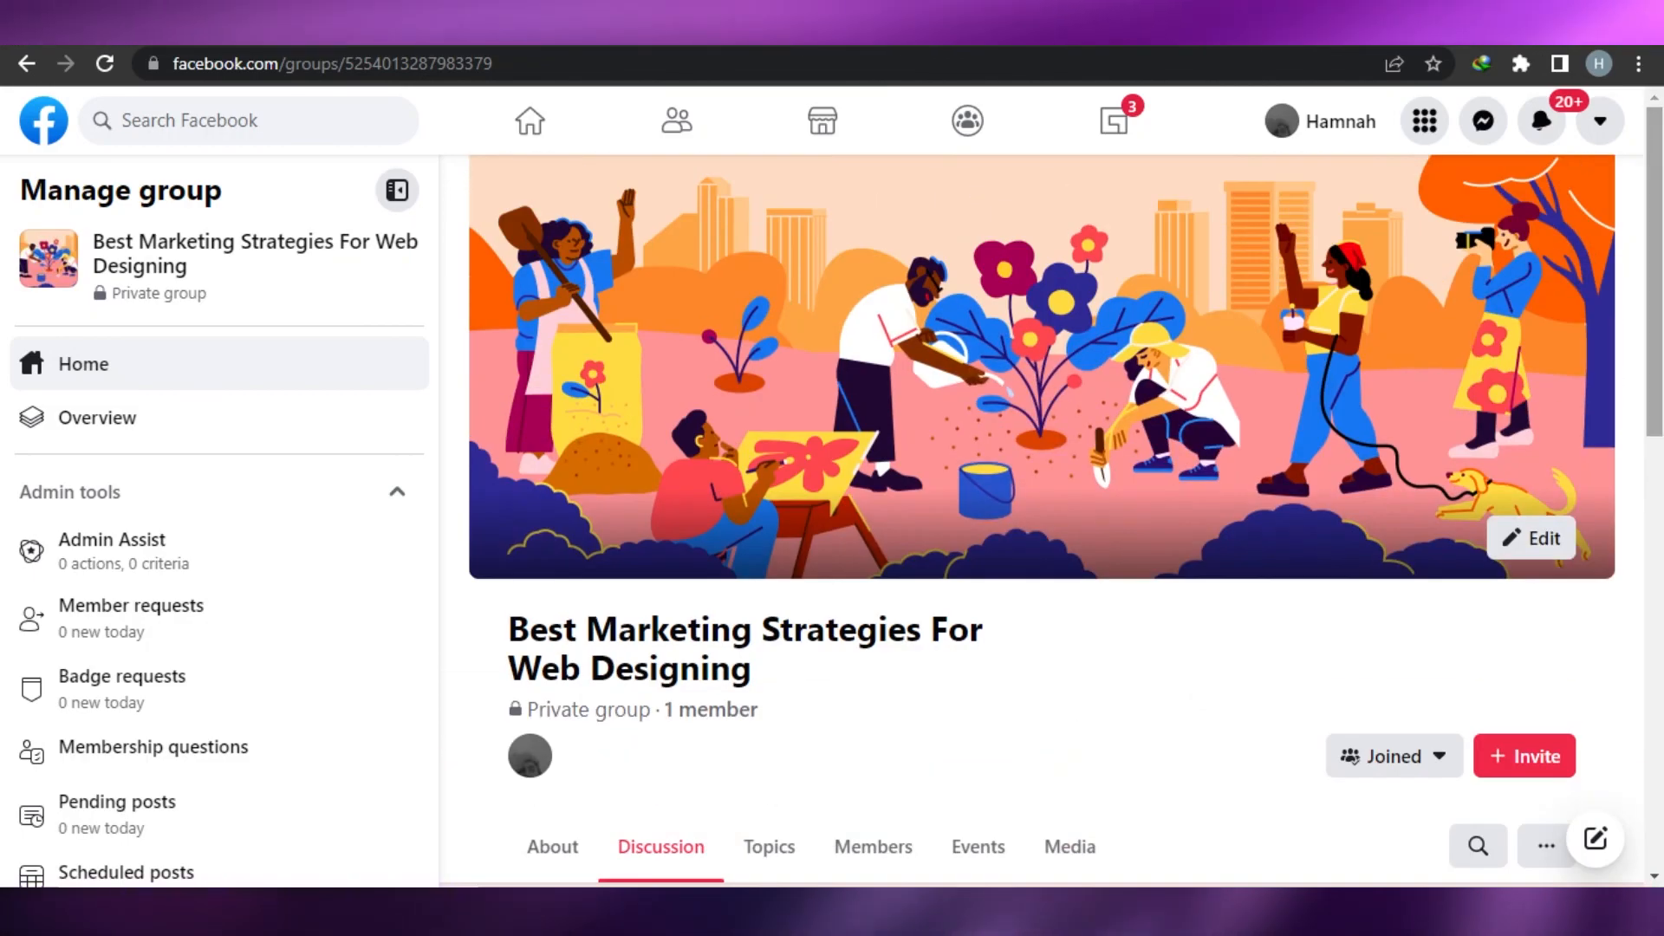
{"action": "scroll", "coordinate": [1040, 520], "scroll_direction": "down", "scroll_amount": 10}
{"action": "scroll", "coordinate": [1040, 520], "scroll_direction": "up", "scroll_amount": 6}
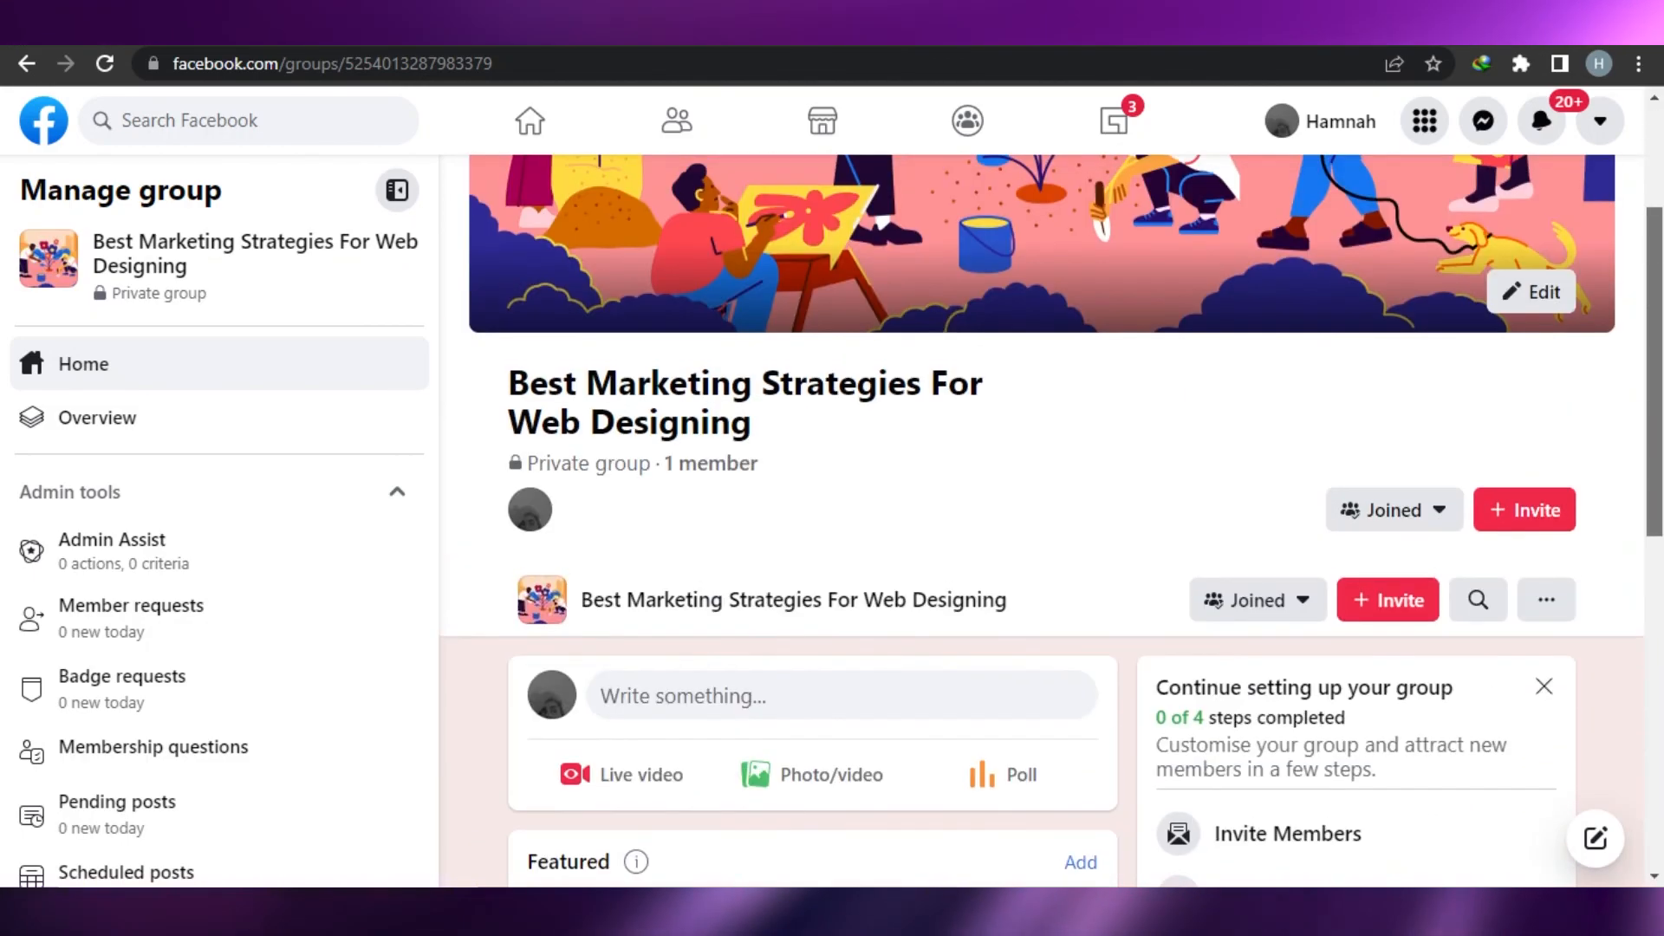